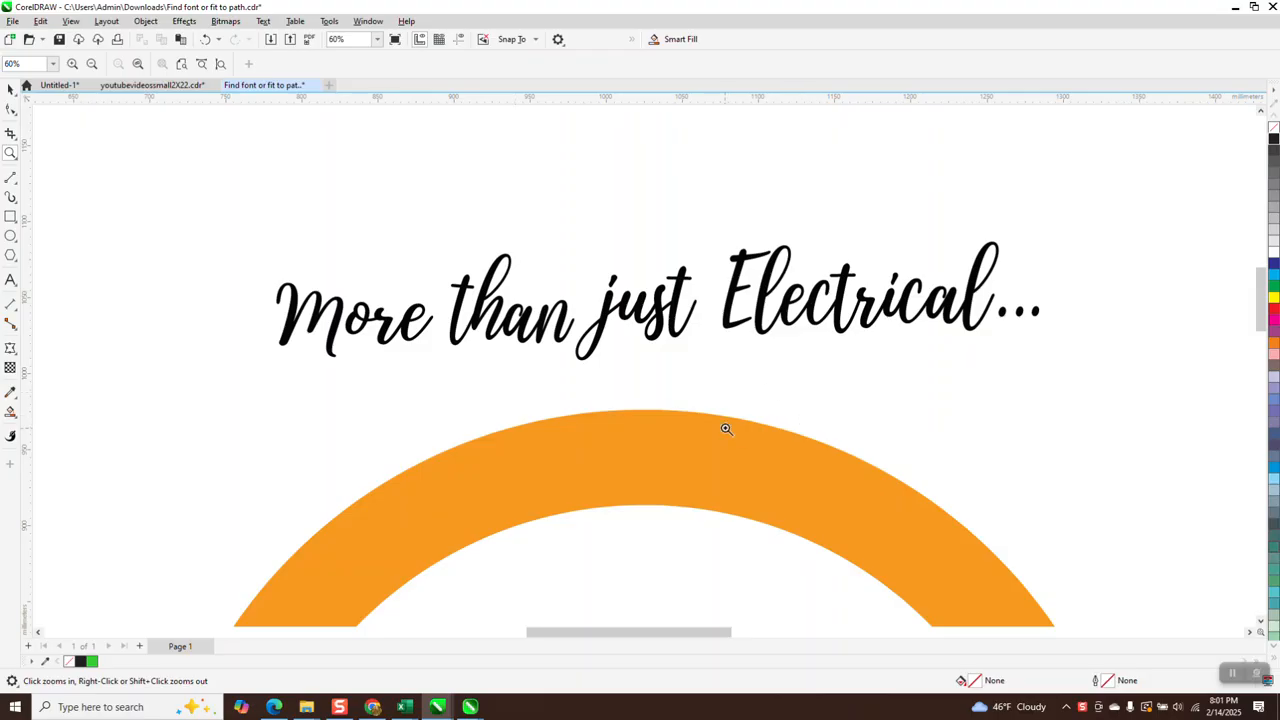
Move the thin script text "more than just Electrical" down to just above the bold lettering.
{"action": "scroll", "coordinate": [650, 330], "scroll_direction": "down", "scroll_amount": 1}
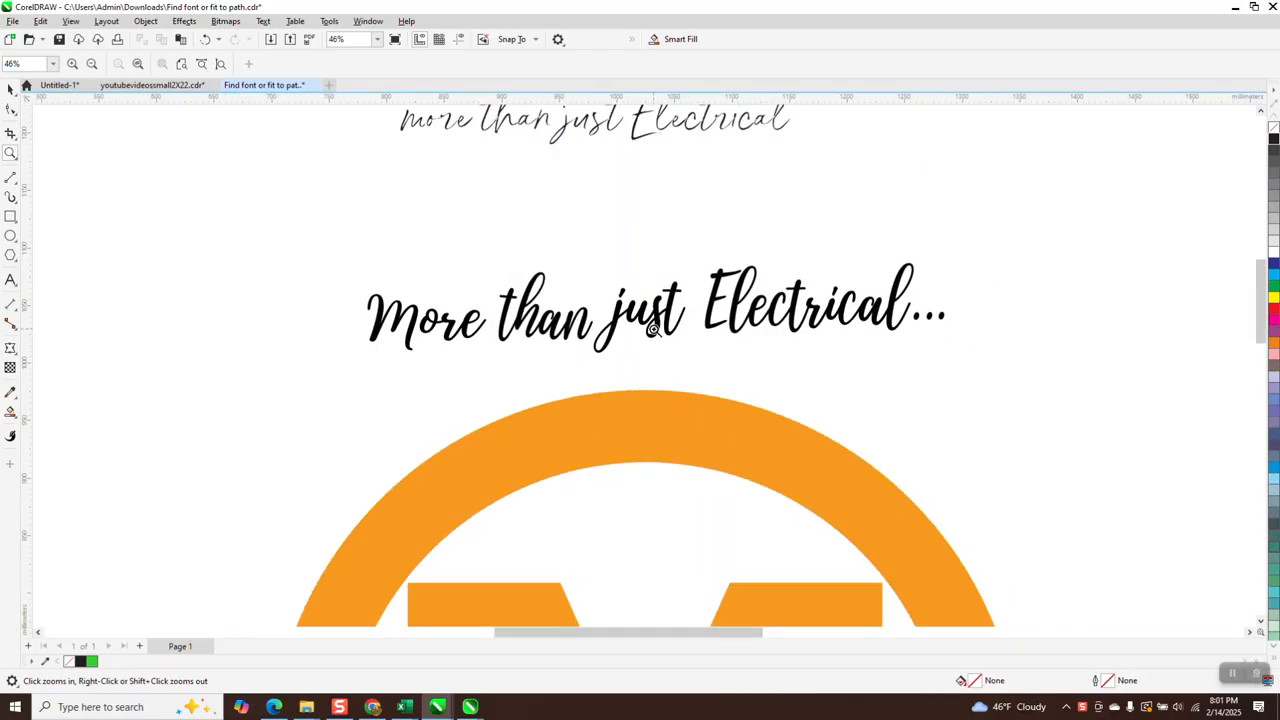
{"action": "left_click", "coordinate": [10, 88]}
{"action": "left_click", "coordinate": [628, 330]}
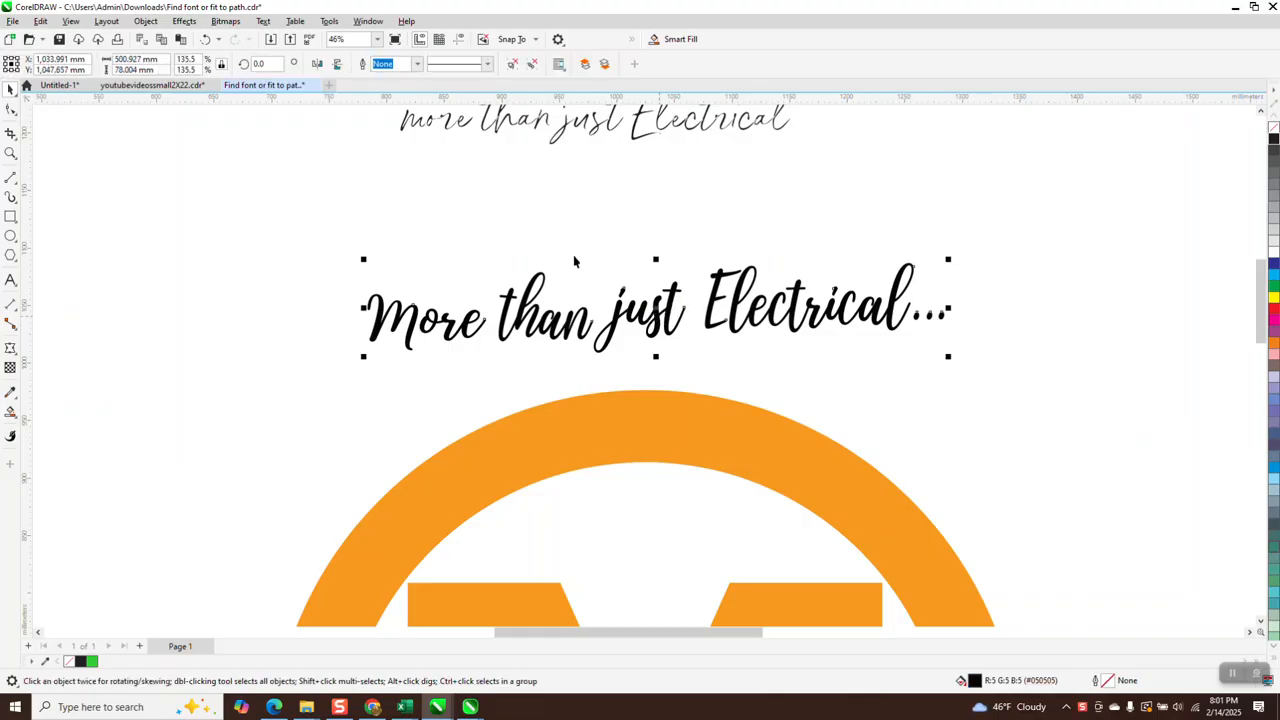
{"action": "left_click", "coordinate": [503, 123]}
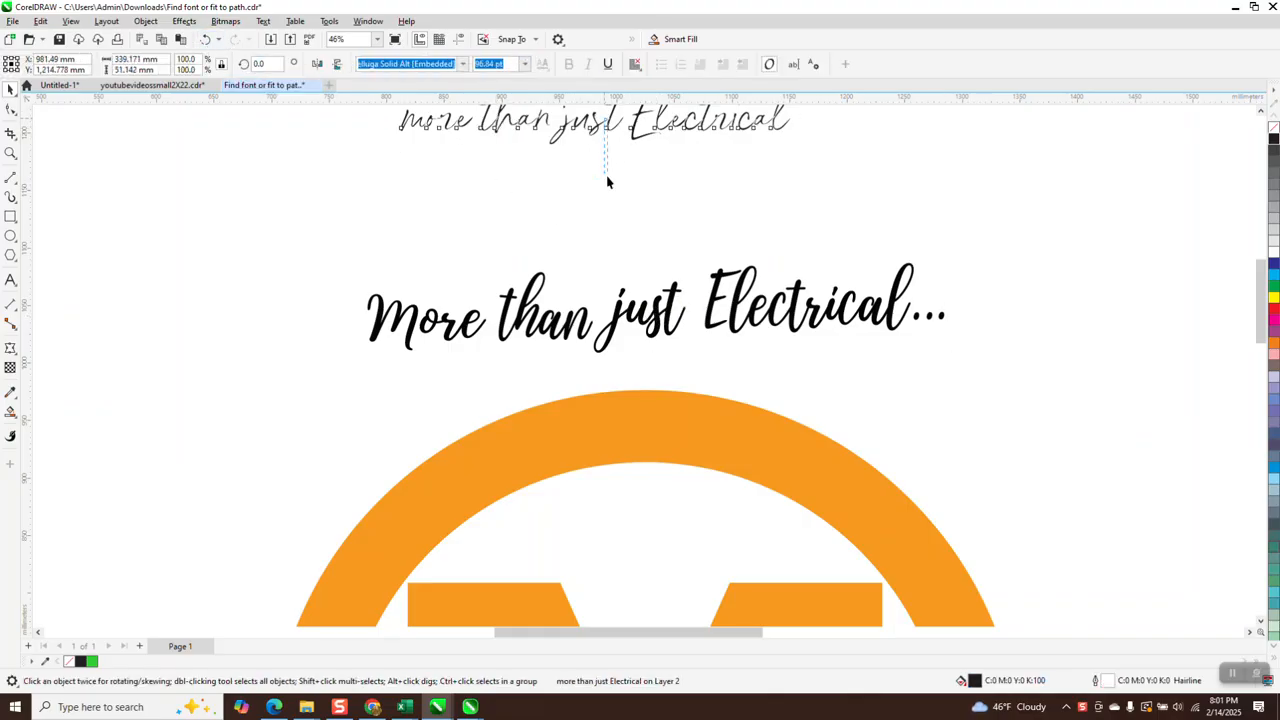
{"action": "left_click", "coordinate": [614, 214]}
{"action": "mouse_move", "coordinate": [654, 237]}
{"action": "left_mouse_down"}
{"action": "mouse_move", "coordinate": [652, 155]}
{"action": "mouse_move", "coordinate": [667, 243]}
{"action": "left_mouse_up"}
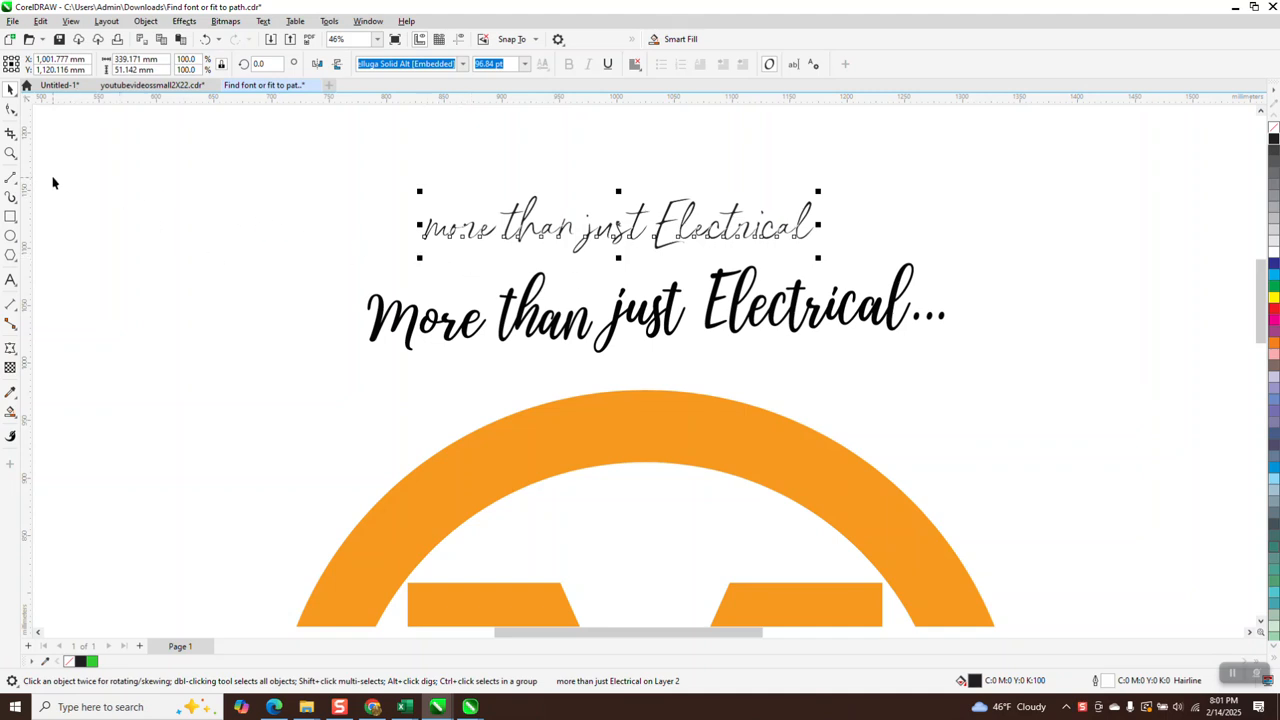
Capitalize the first letter of the thin script text so it reads "More than just Electrical".
{"action": "left_click", "coordinate": [12, 281]}
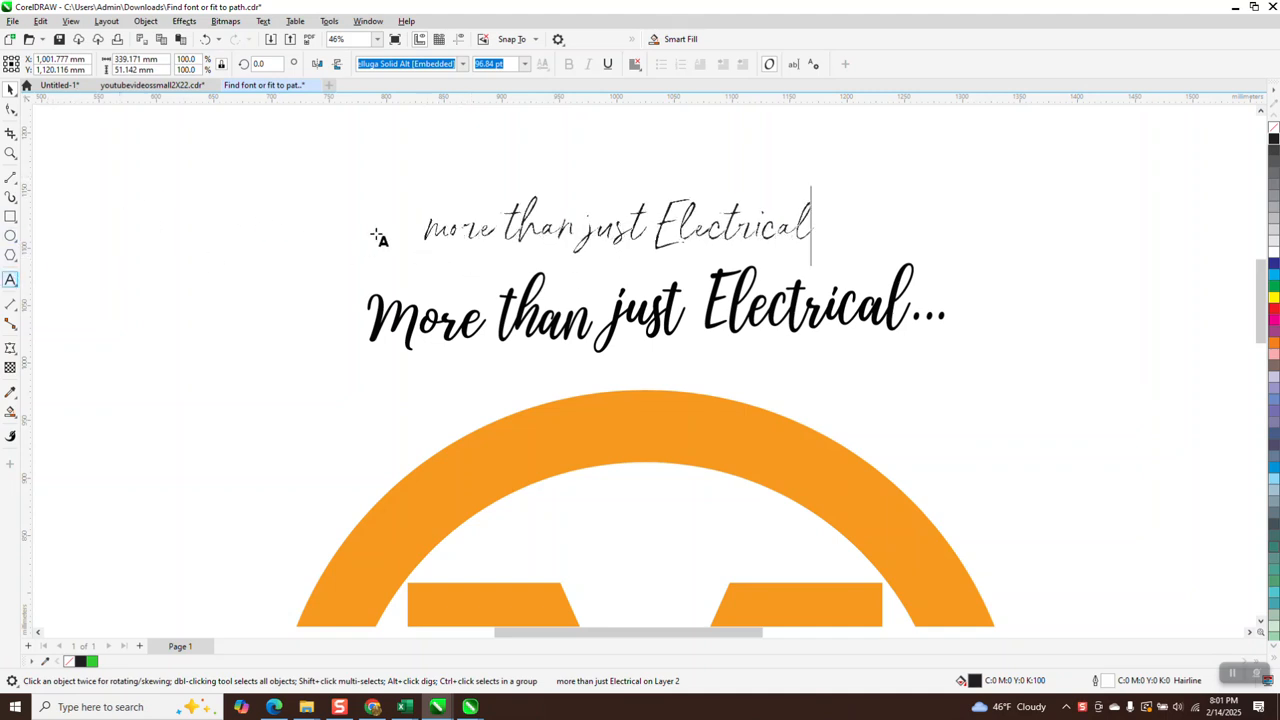
{"action": "left_click_drag", "start_coordinate": [424, 238], "coordinate": [436, 240]}
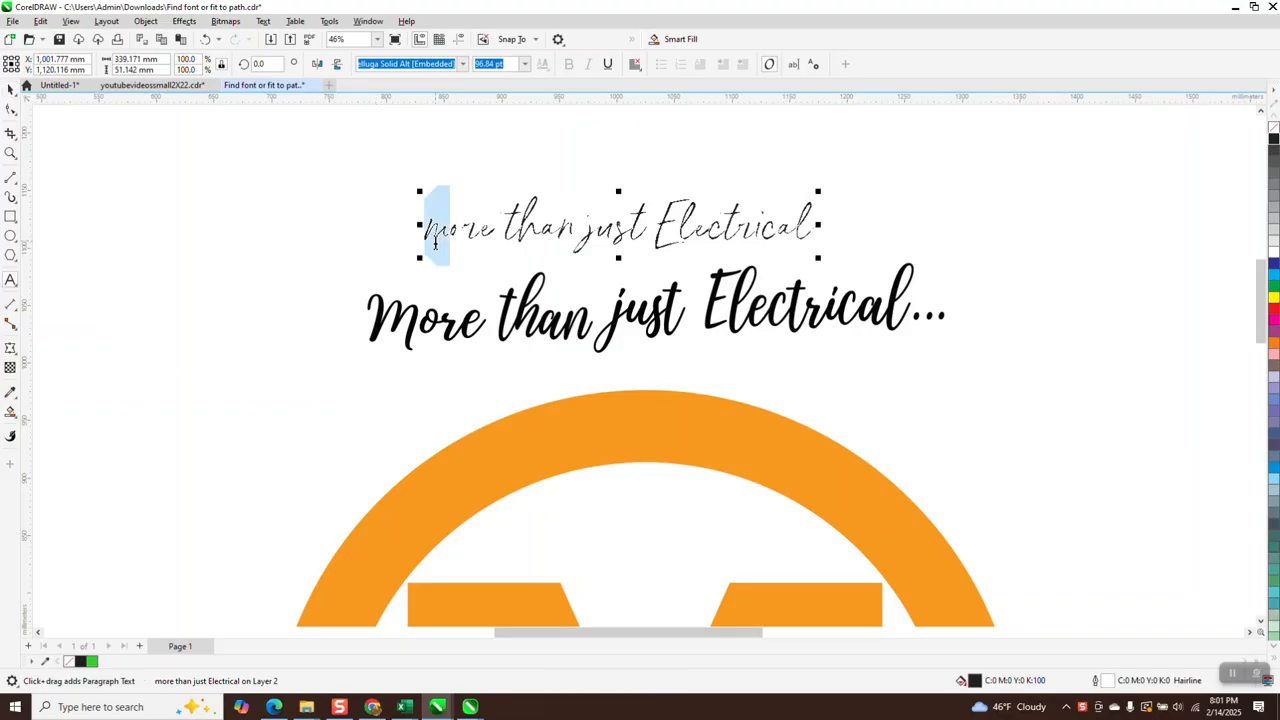
{"action": "type", "text": "M"}
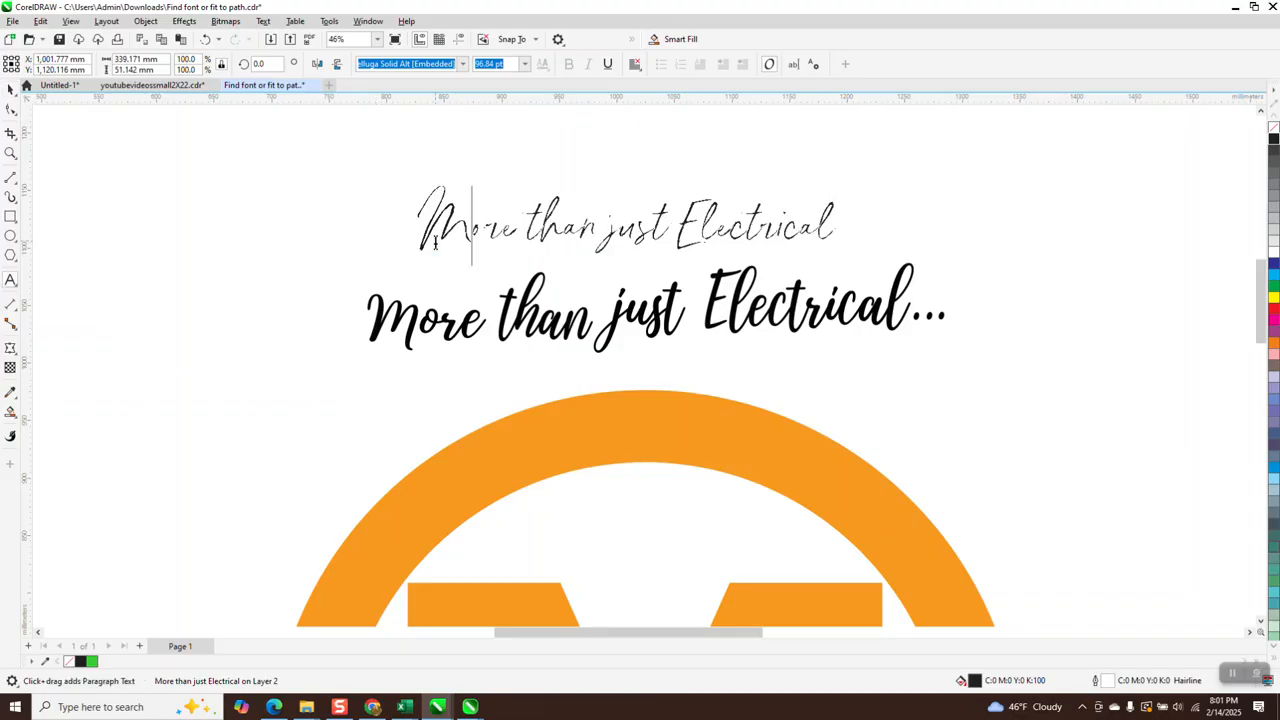
Delete the thin script text above the bold lettering.
{"action": "left_click", "coordinate": [10, 88]}
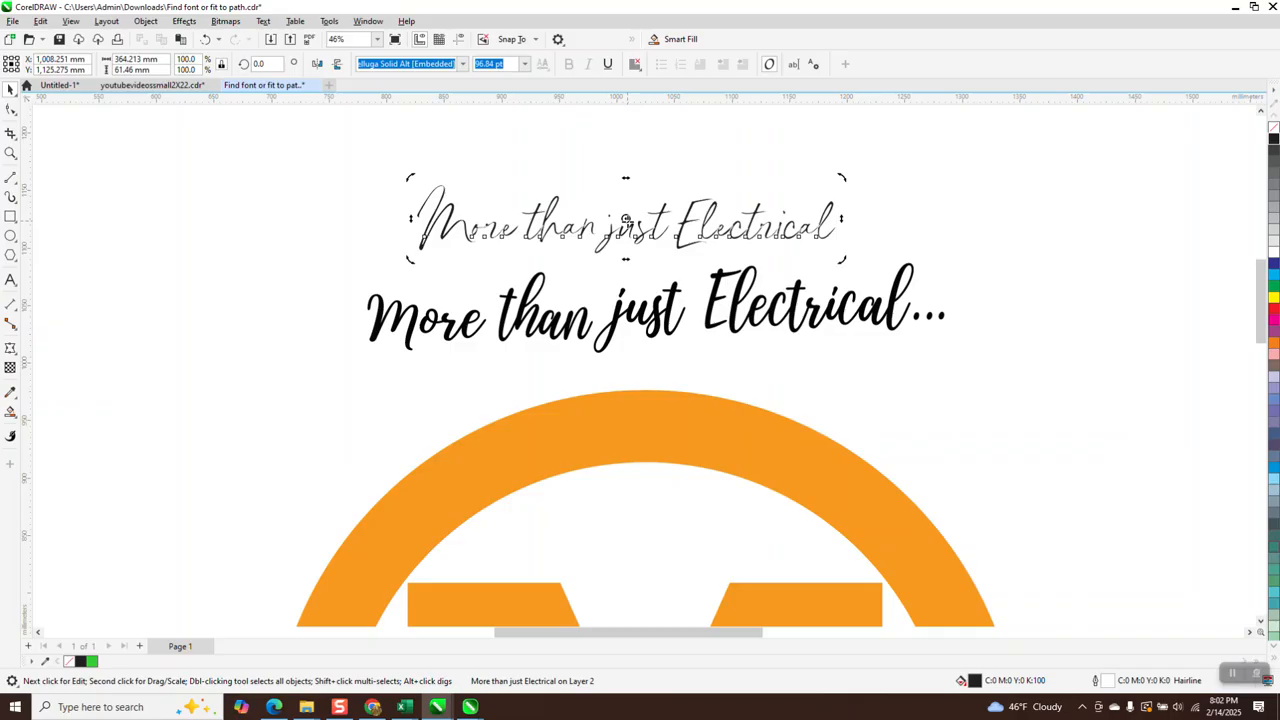
{"action": "key", "text": "Delete"}
{"action": "scroll", "coordinate": [585, 233], "scroll_direction": "down", "scroll_amount": 1}
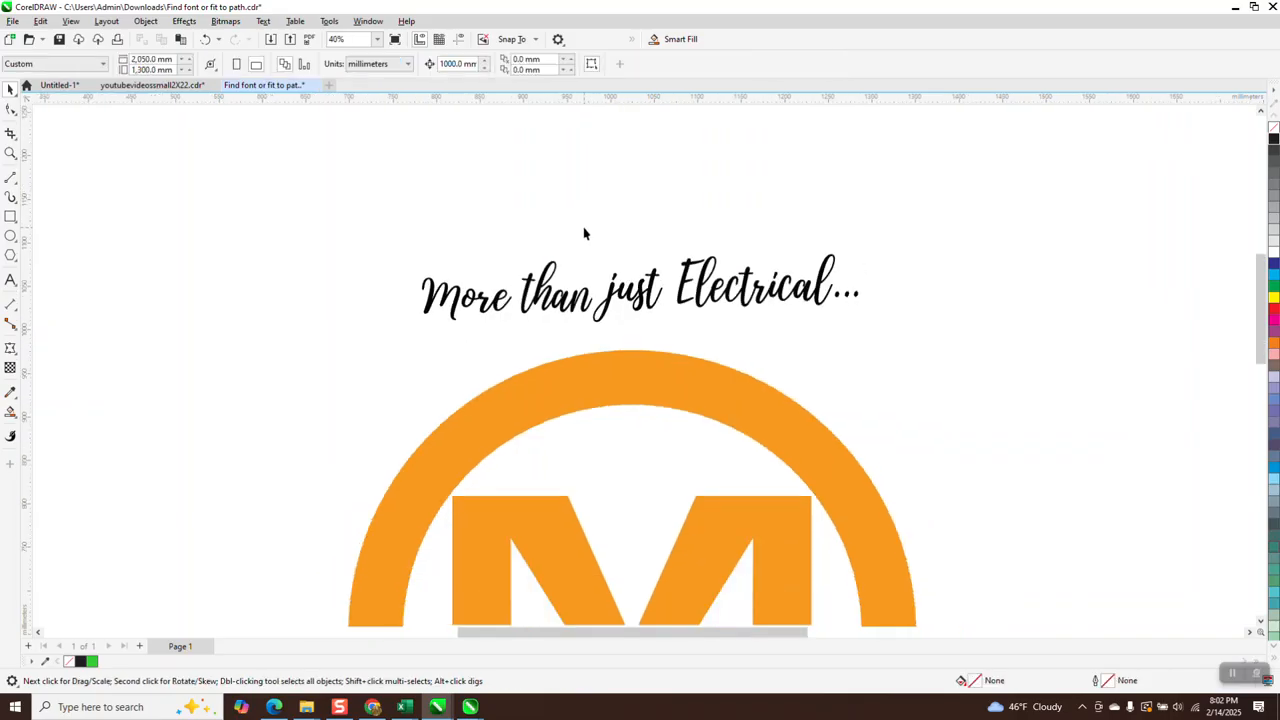
Duplicate the orange MM logo to the right of the original and select the original logo again.
{"action": "left_click", "coordinate": [648, 310]}
{"action": "scroll", "coordinate": [642, 318], "scroll_direction": "down", "scroll_amount": 6}
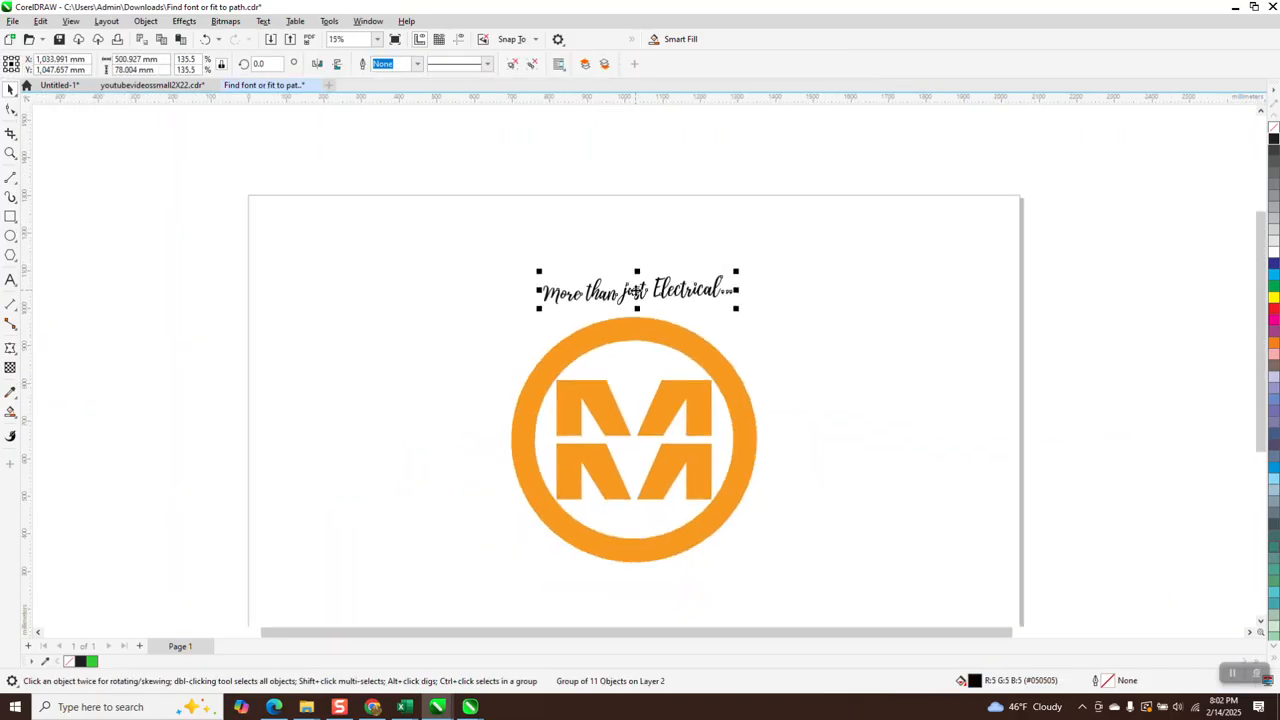
{"action": "left_click", "coordinate": [646, 333]}
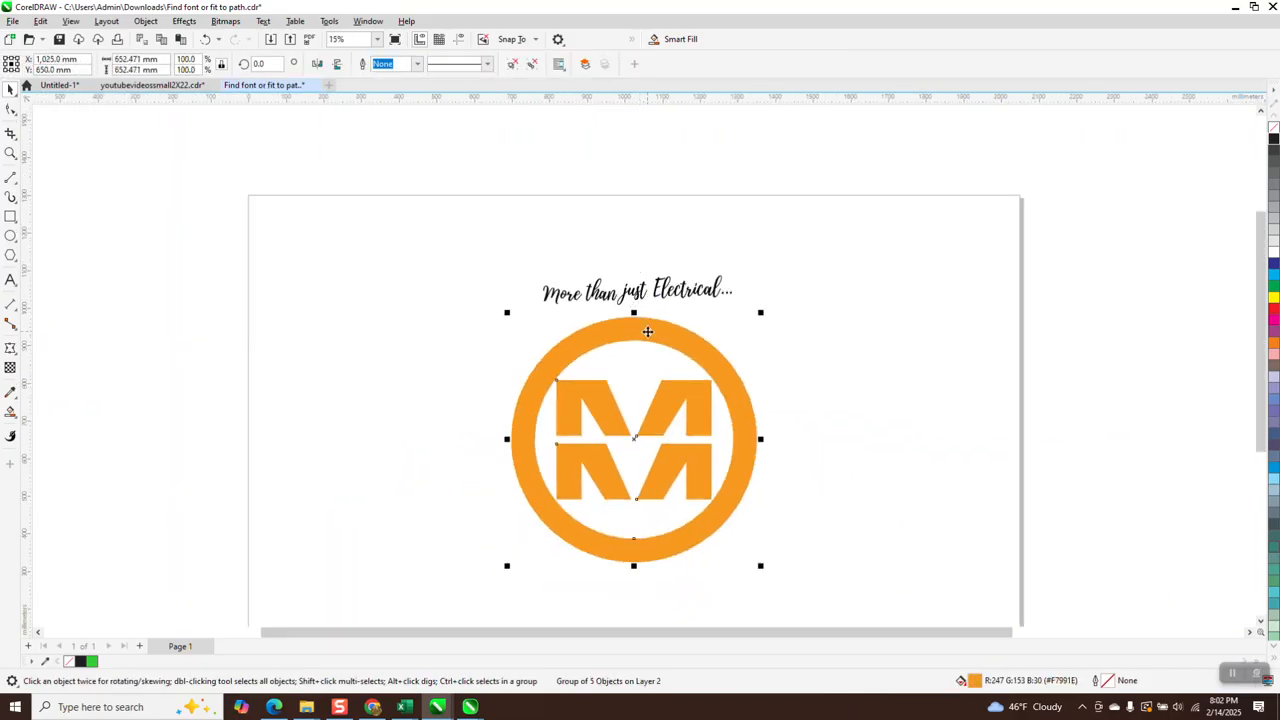
{"action": "key", "text": "ctrl+d"}
{"action": "left_click", "coordinate": [685, 340]}
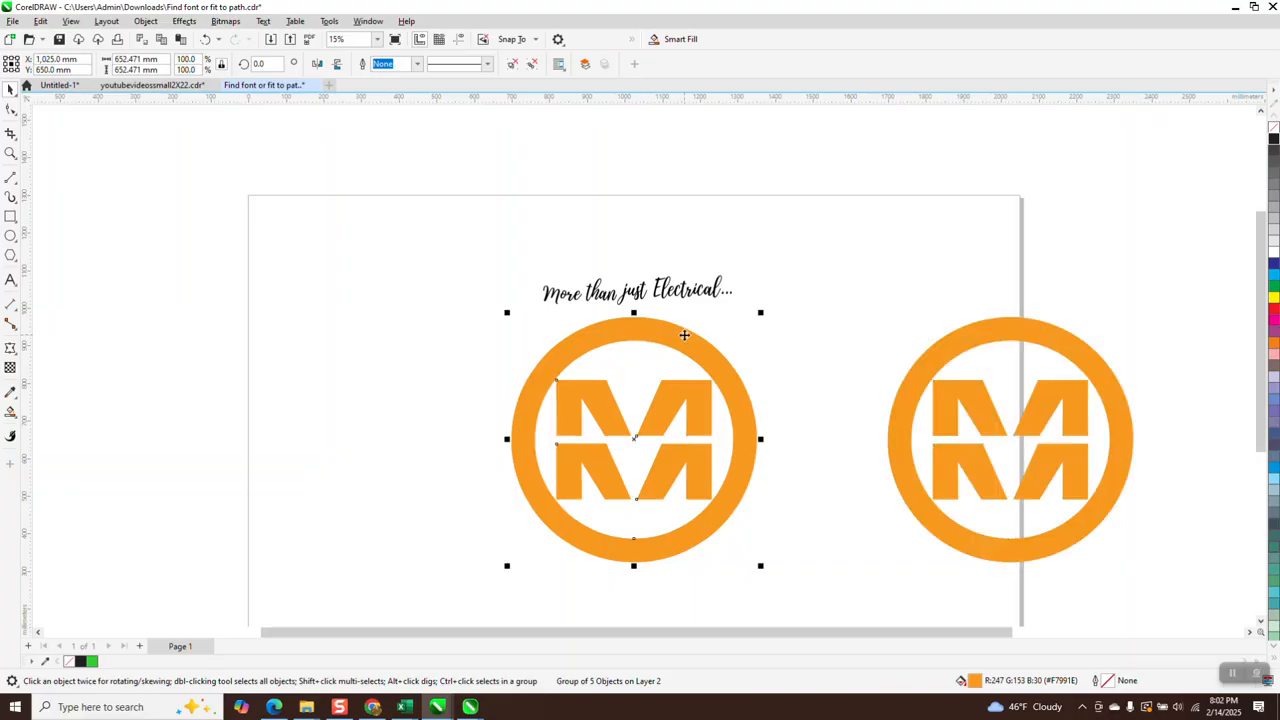
Remove the original logo's fill, give it a black hairline outline, and ungroup all its objects.
{"action": "left_click", "coordinate": [1273, 127]}
{"action": "right_click", "coordinate": [1273, 138]}
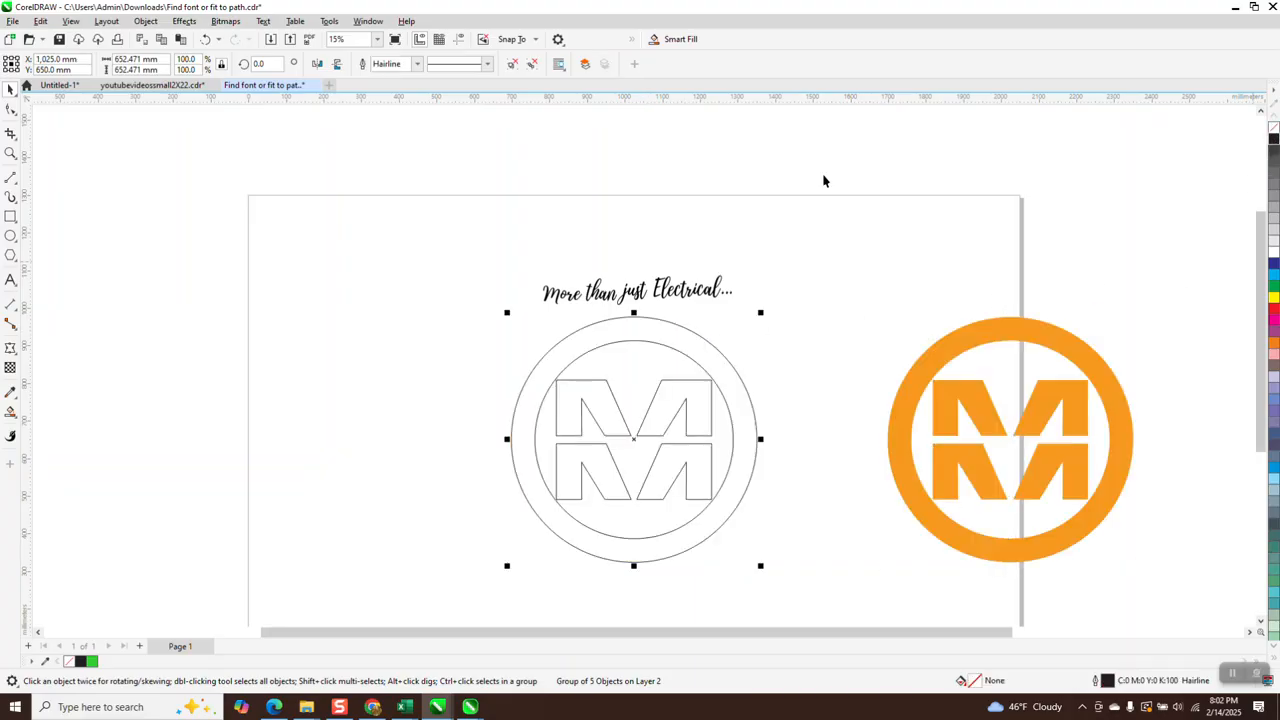
{"action": "left_click", "coordinate": [145, 21]}
{"action": "mouse_move", "coordinate": [191, 248]}
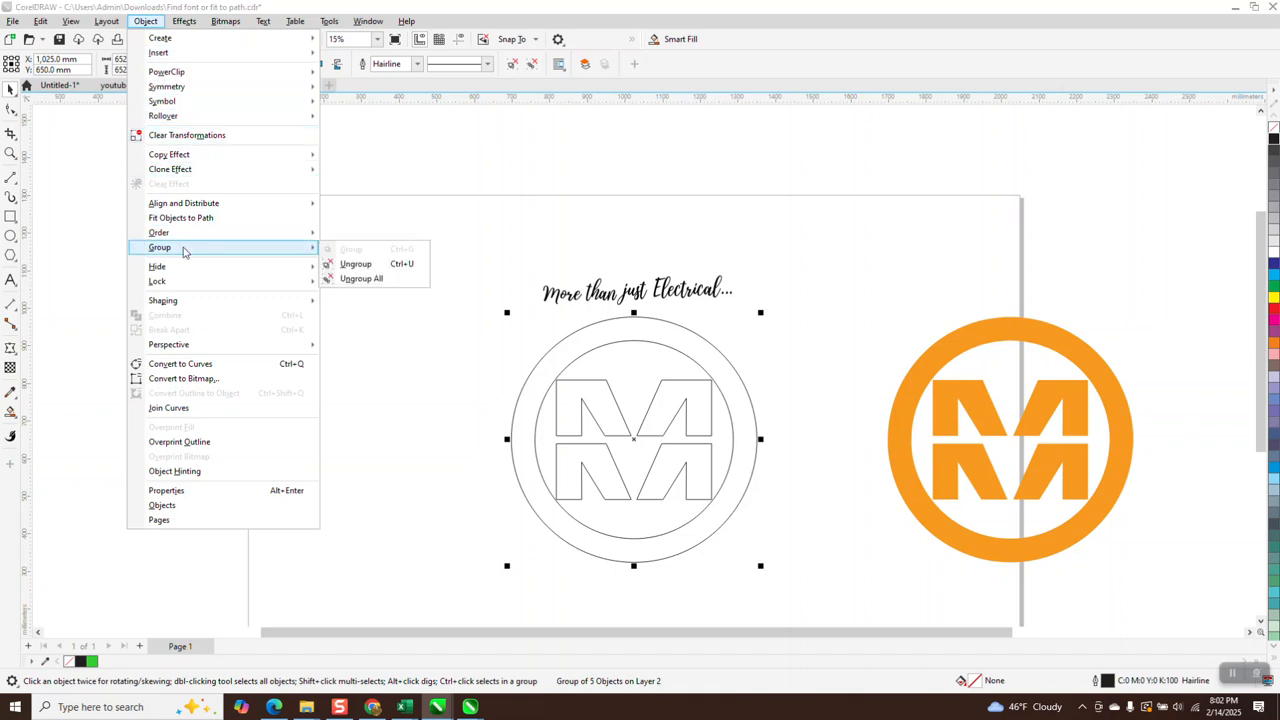
{"action": "left_click", "coordinate": [356, 280]}
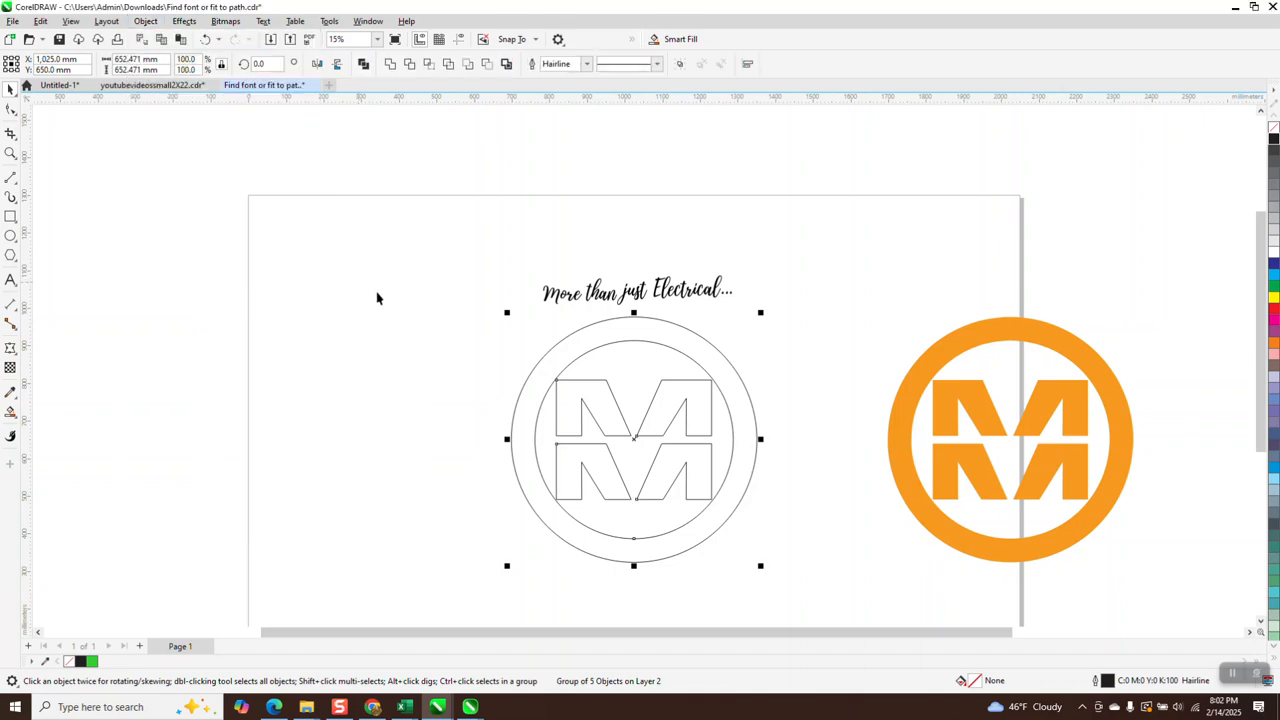
Break the outlined logo's ring apart into separate inner and outer circles.
{"action": "left_click", "coordinate": [594, 324]}
{"action": "left_click_drag", "start_coordinate": [594, 324], "coordinate": [468, 338]}
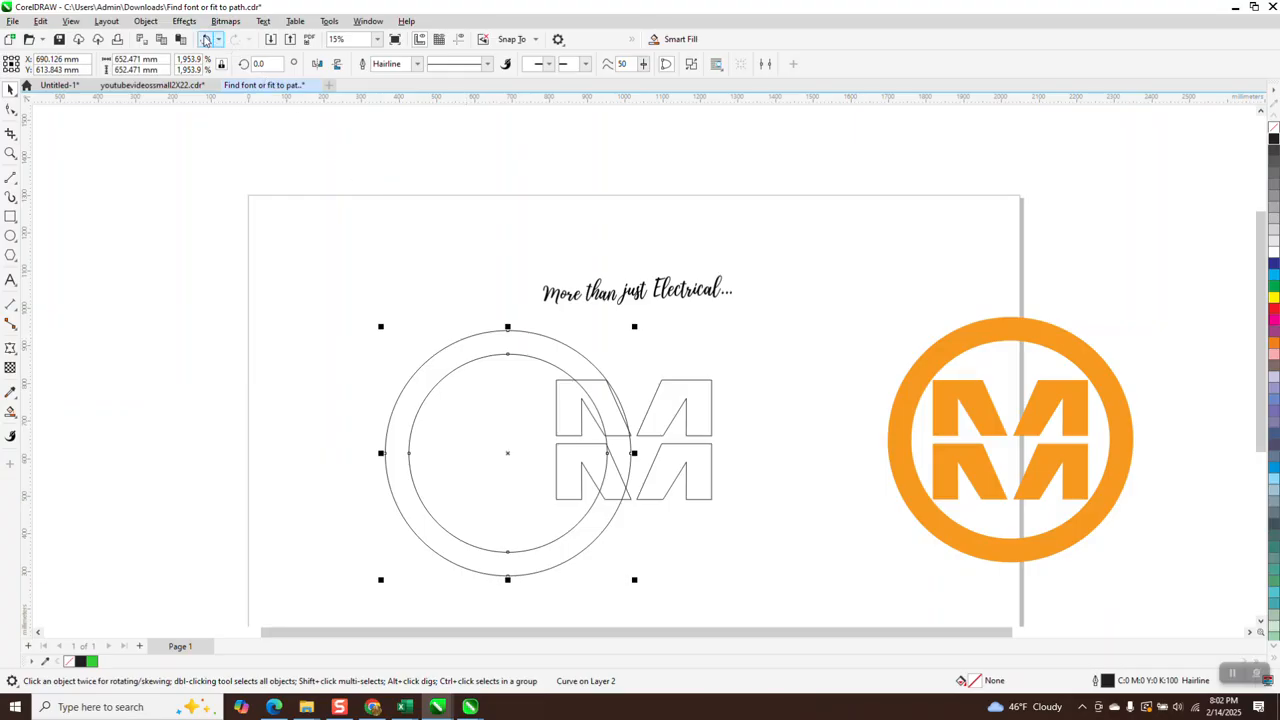
{"action": "left_click", "coordinate": [206, 40]}
{"action": "left_click", "coordinate": [152, 23]}
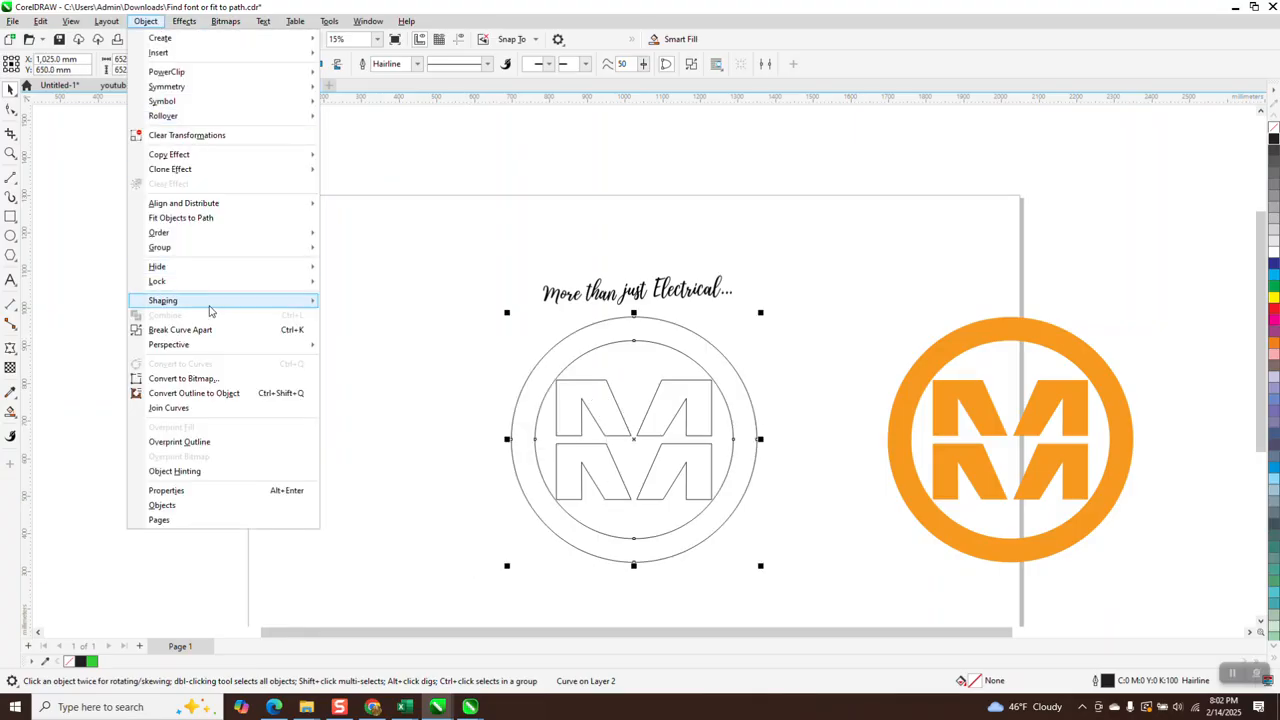
{"action": "left_click", "coordinate": [211, 334]}
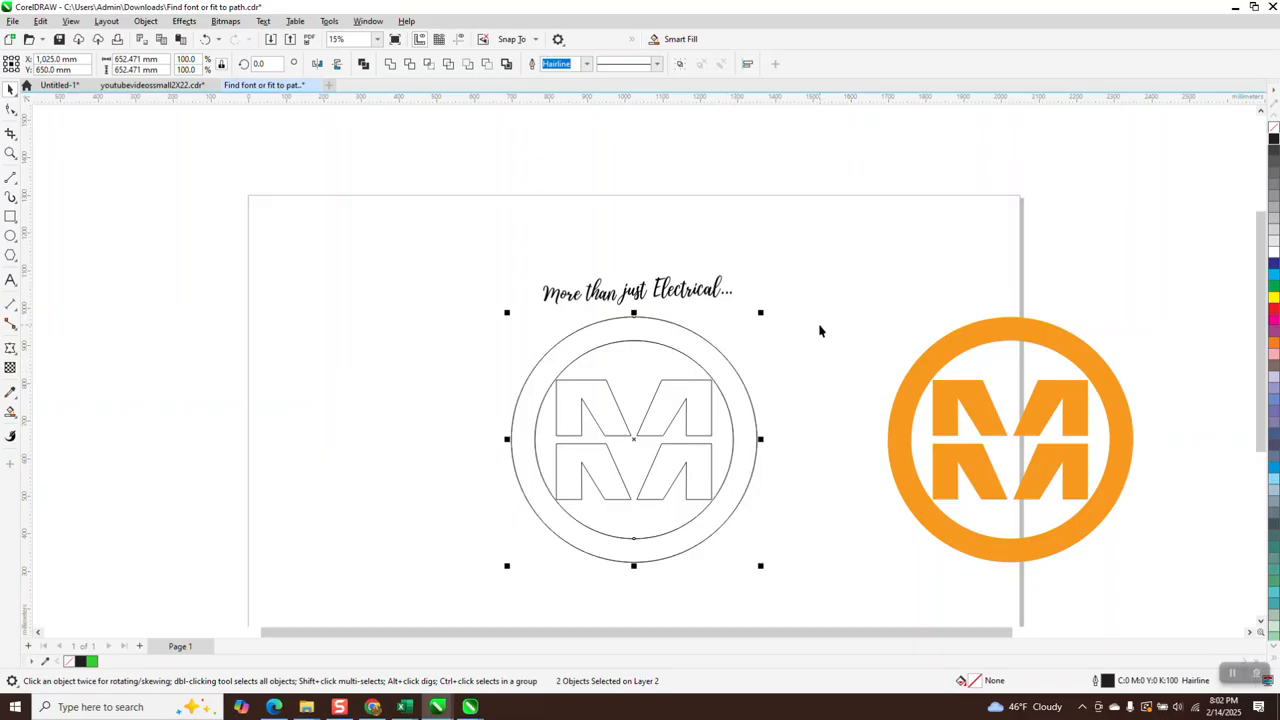
{"action": "left_click_drag", "start_coordinate": [762, 314], "coordinate": [778, 296]}
{"action": "left_click", "coordinate": [205, 39]}
{"action": "left_click", "coordinate": [146, 21]}
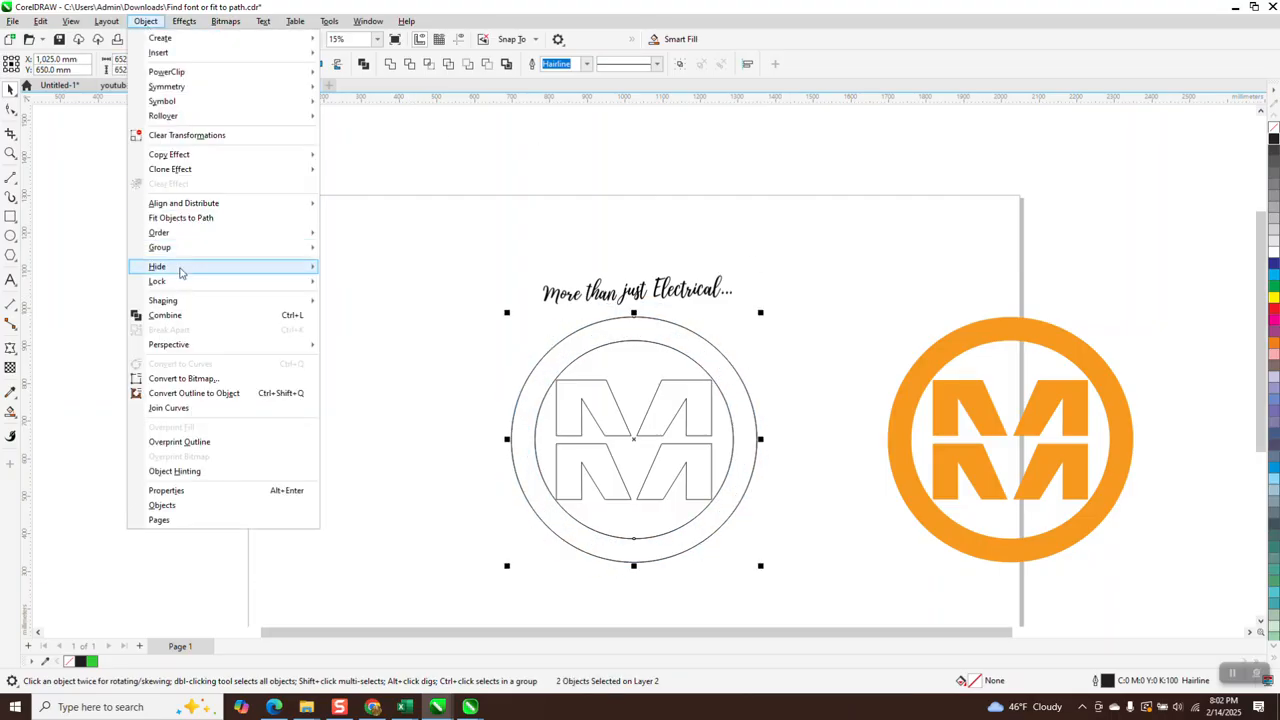
{"action": "left_click", "coordinate": [502, 316]}
{"action": "left_click_drag", "start_coordinate": [831, 549], "coordinate": [831, 552]}
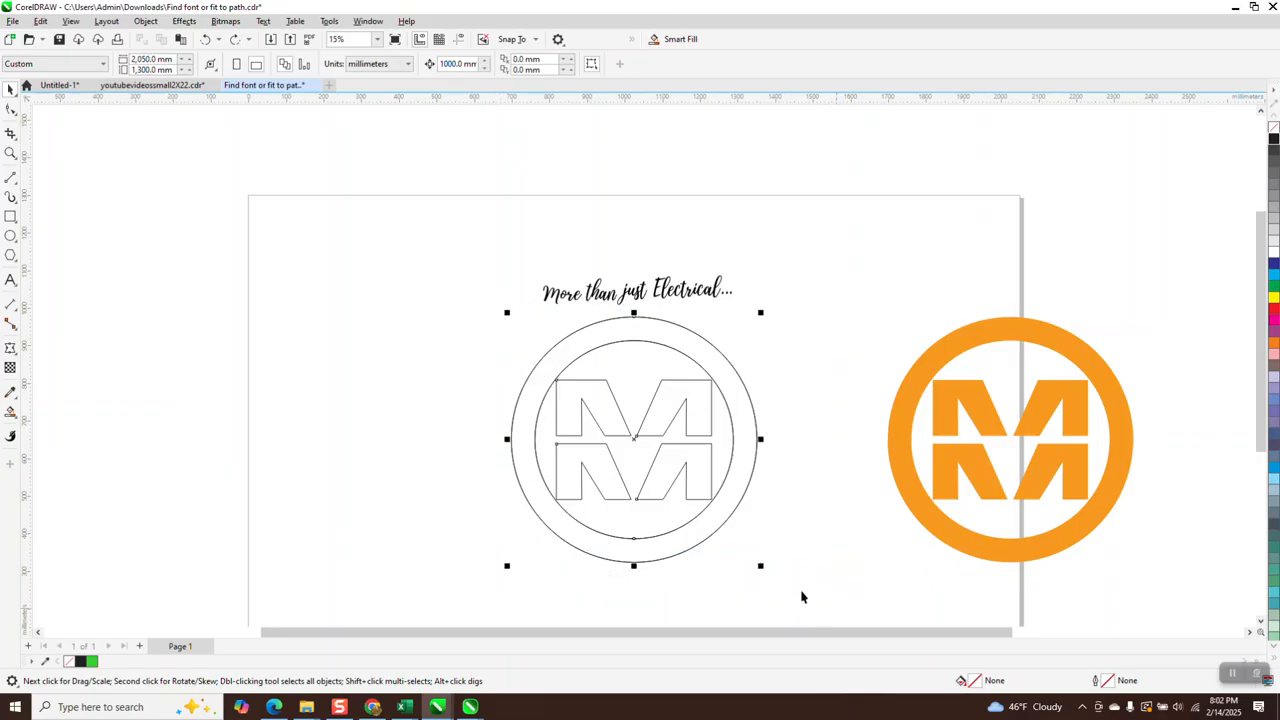
{"action": "left_click", "coordinate": [146, 21]}
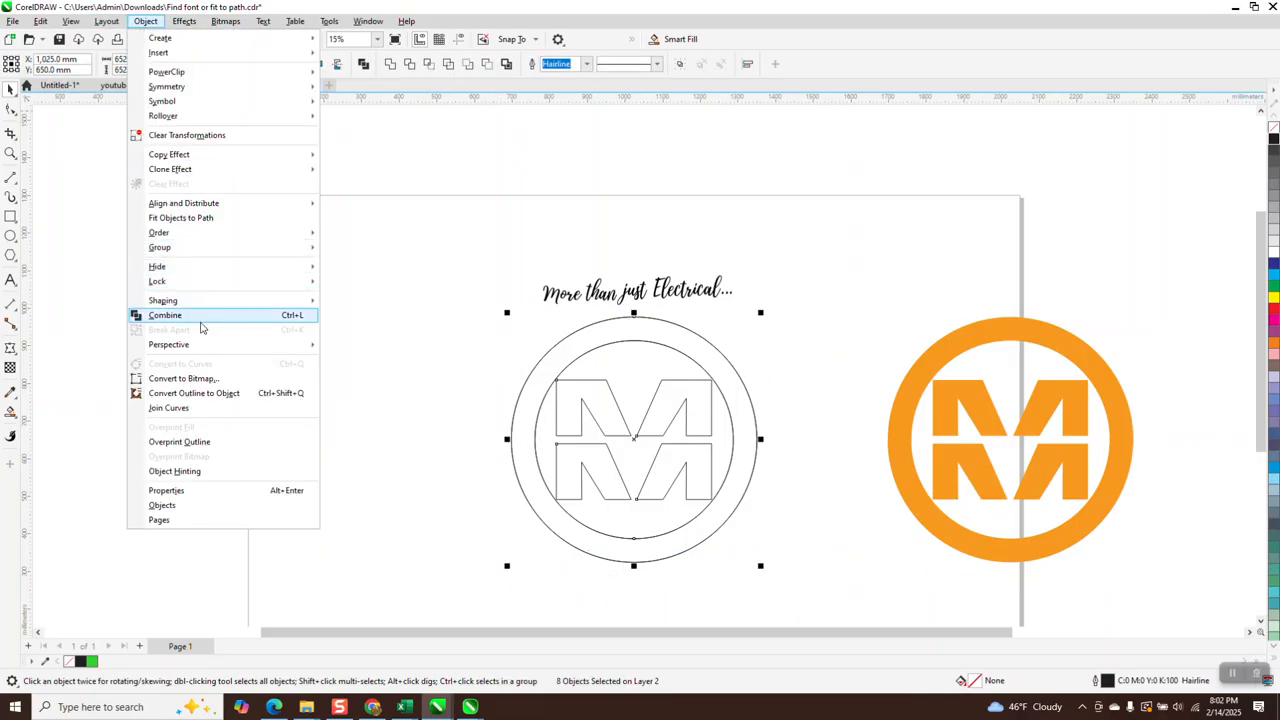
{"action": "mouse_move", "coordinate": [183, 251]}
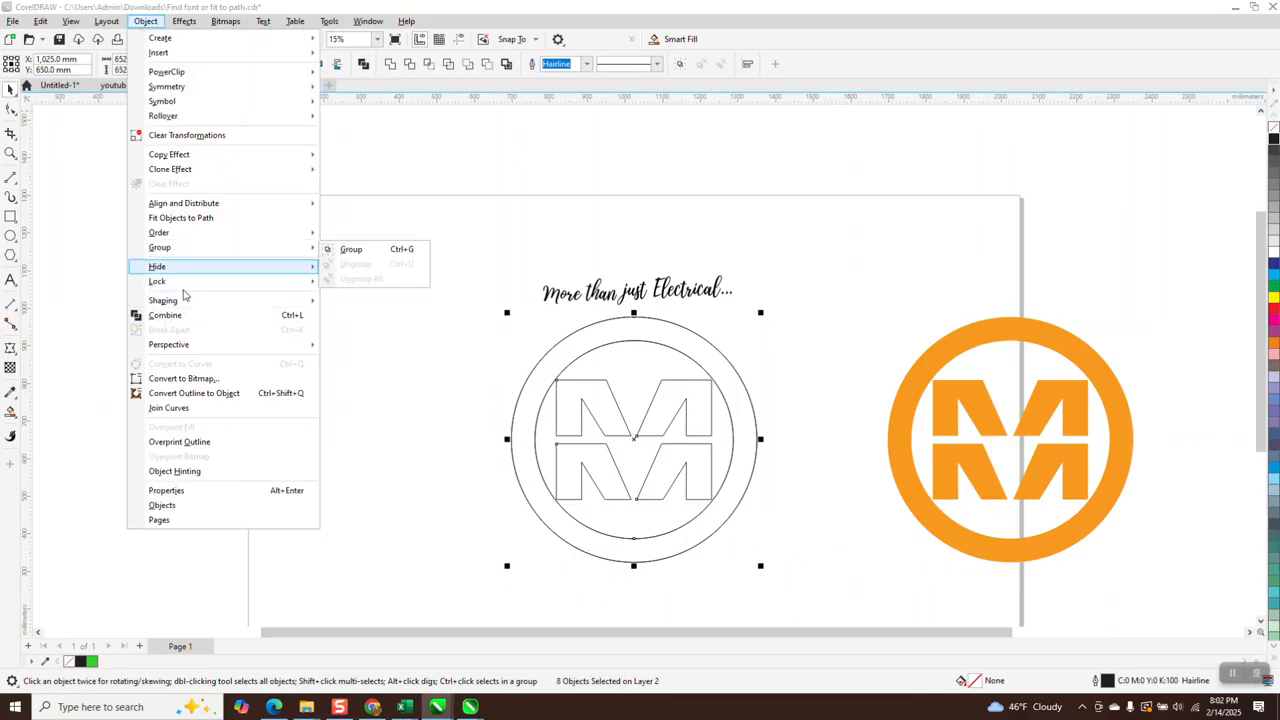
Create an enlarged concentric copy of the logo's outer circle and move the bold lettering up above it.
{"action": "left_click", "coordinate": [572, 317]}
{"action": "left_click", "coordinate": [578, 330]}
{"action": "key", "text": "Left"}
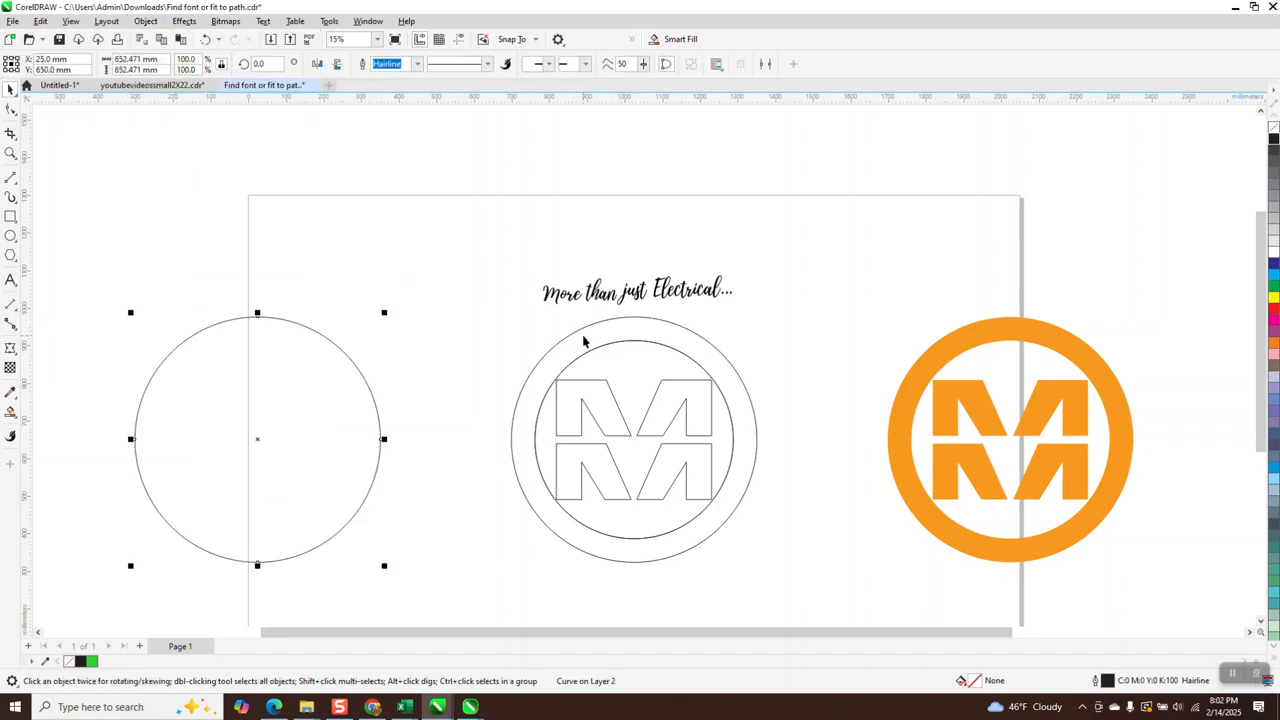
{"action": "key", "text": "ctrl+z"}
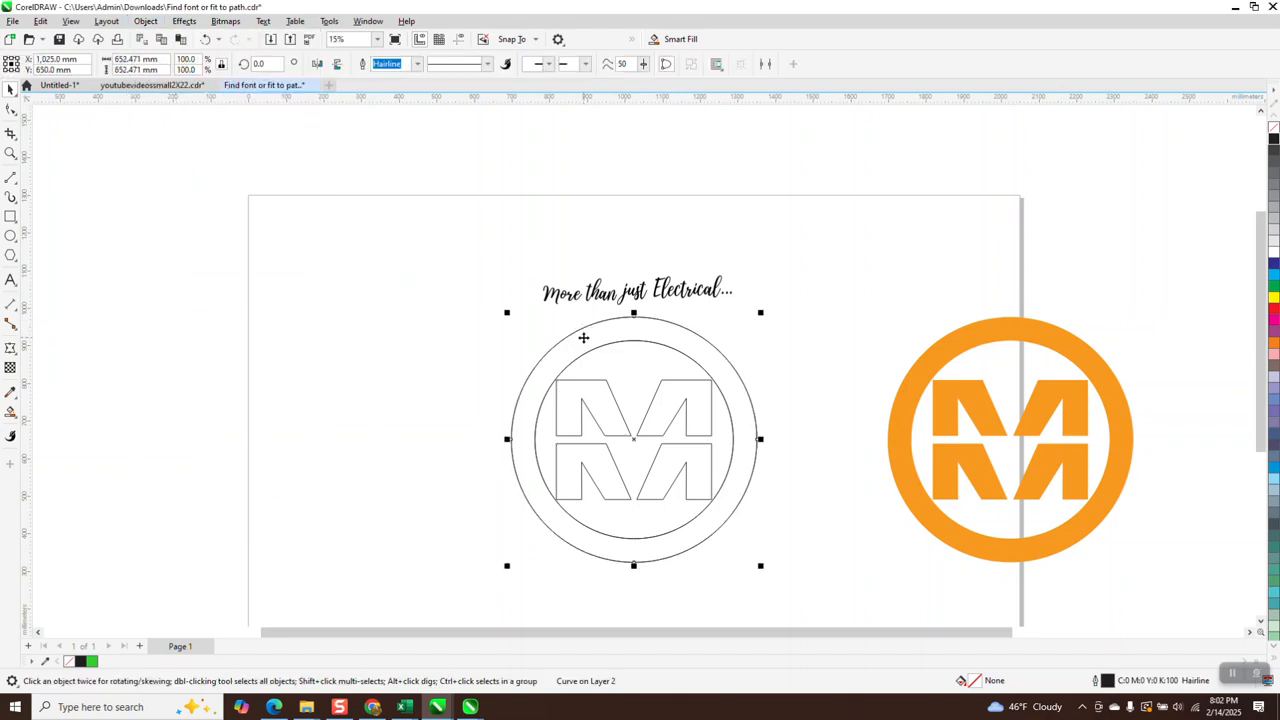
{"action": "left_click_drag", "start_coordinate": [760, 316], "coordinate": [704, 257]}
{"action": "scroll", "coordinate": [515, 333], "scroll_direction": "down", "scroll_amount": 1}
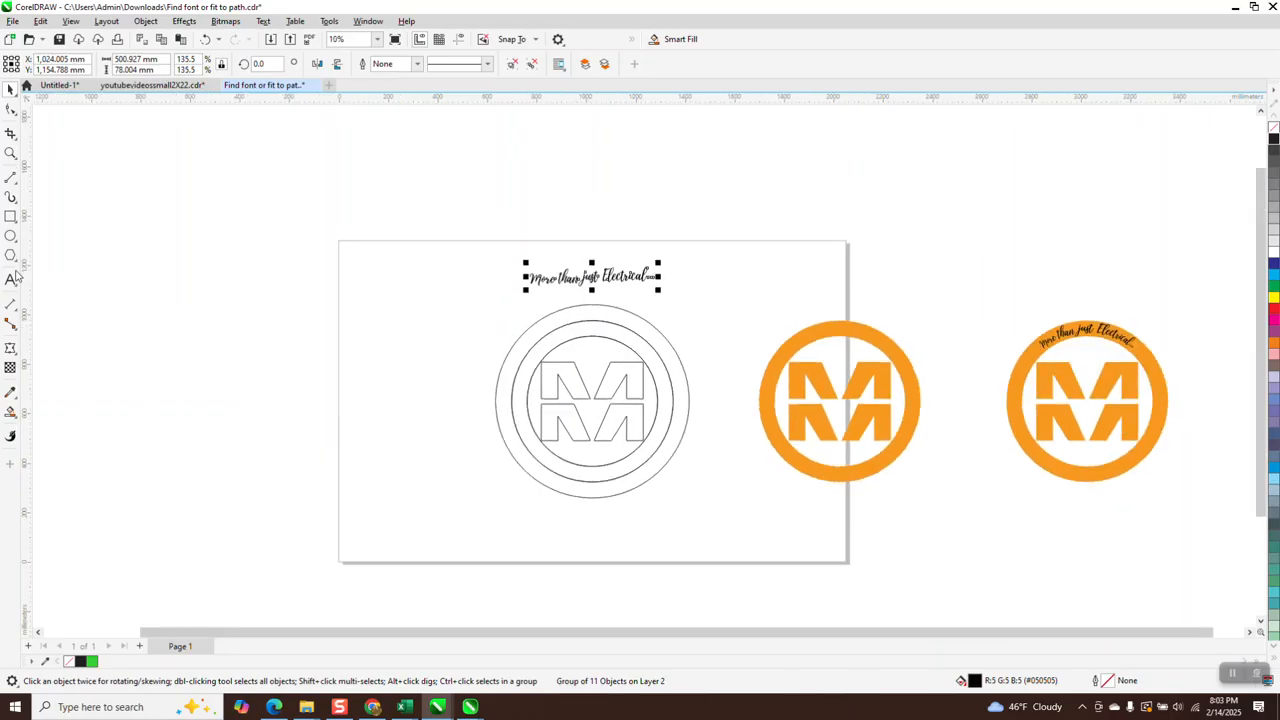
Examine the finished example logo with lettering curved along its orange ring, and return to the outlined logo.
{"action": "left_click", "coordinate": [11, 155]}
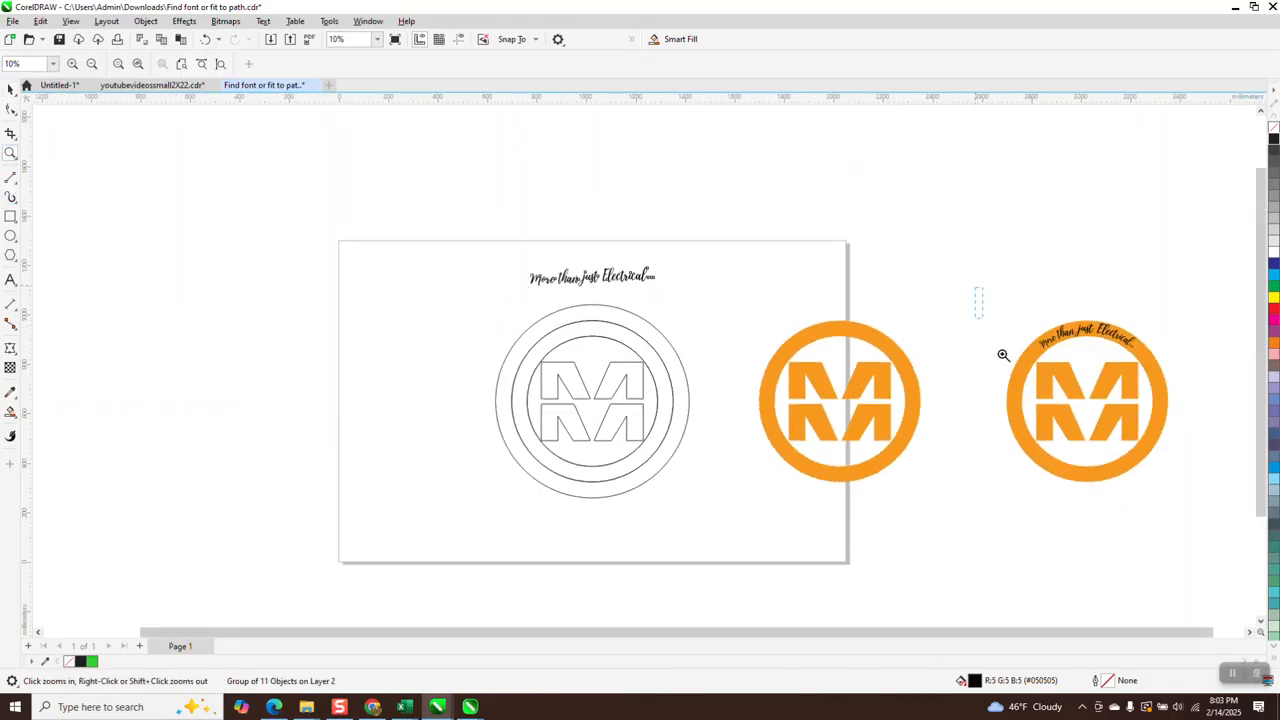
{"action": "left_click_drag", "start_coordinate": [978, 293], "coordinate": [1240, 556]}
{"action": "scroll", "coordinate": [784, 266], "scroll_direction": "down", "scroll_amount": 2}
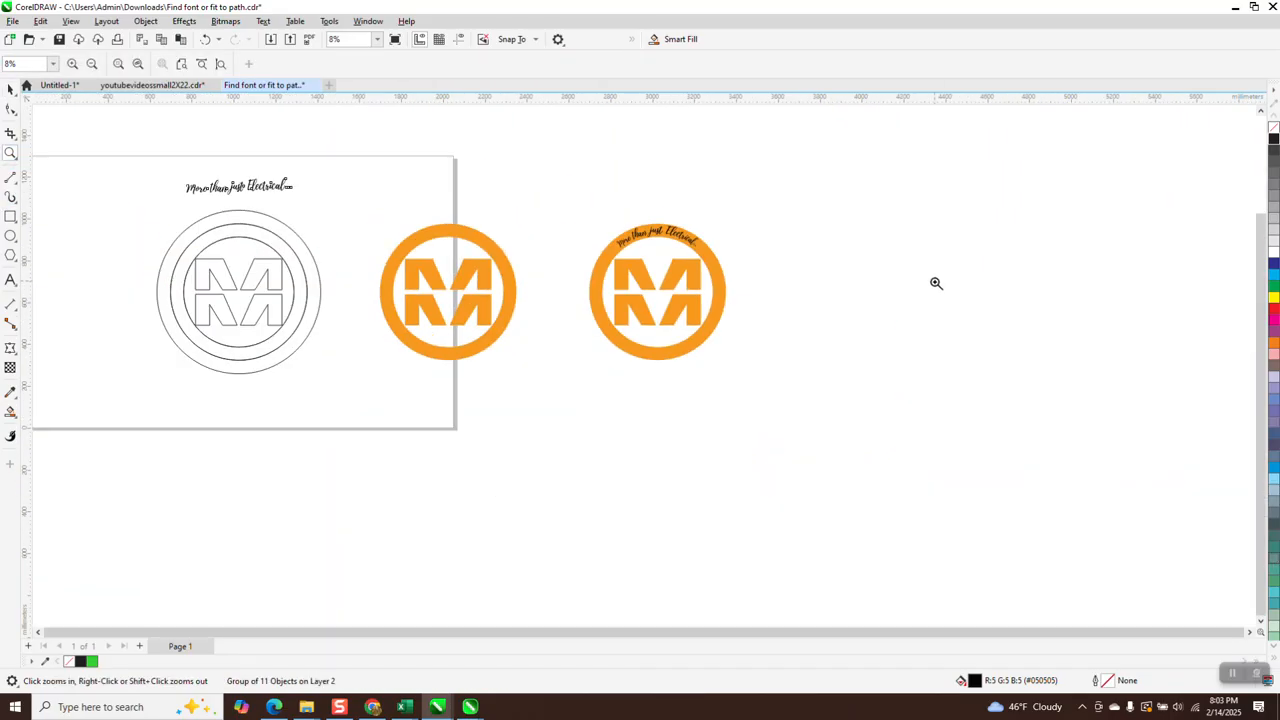
{"action": "scroll", "coordinate": [932, 282], "scroll_direction": "down", "scroll_amount": 1}
{"action": "left_click_drag", "start_coordinate": [476, 193], "coordinate": [757, 385]}
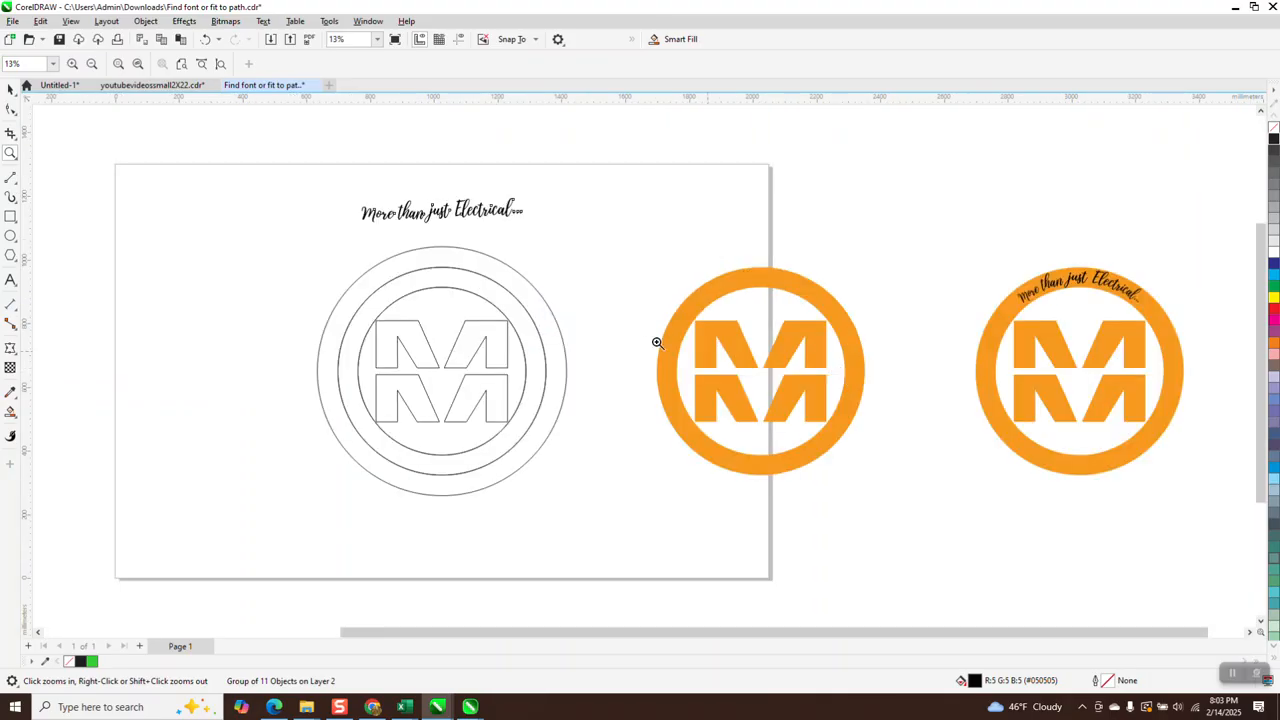
{"action": "scroll", "coordinate": [451, 289], "scroll_direction": "down", "scroll_amount": 1}
{"action": "left_click_drag", "start_coordinate": [342, 200], "coordinate": [677, 483]}
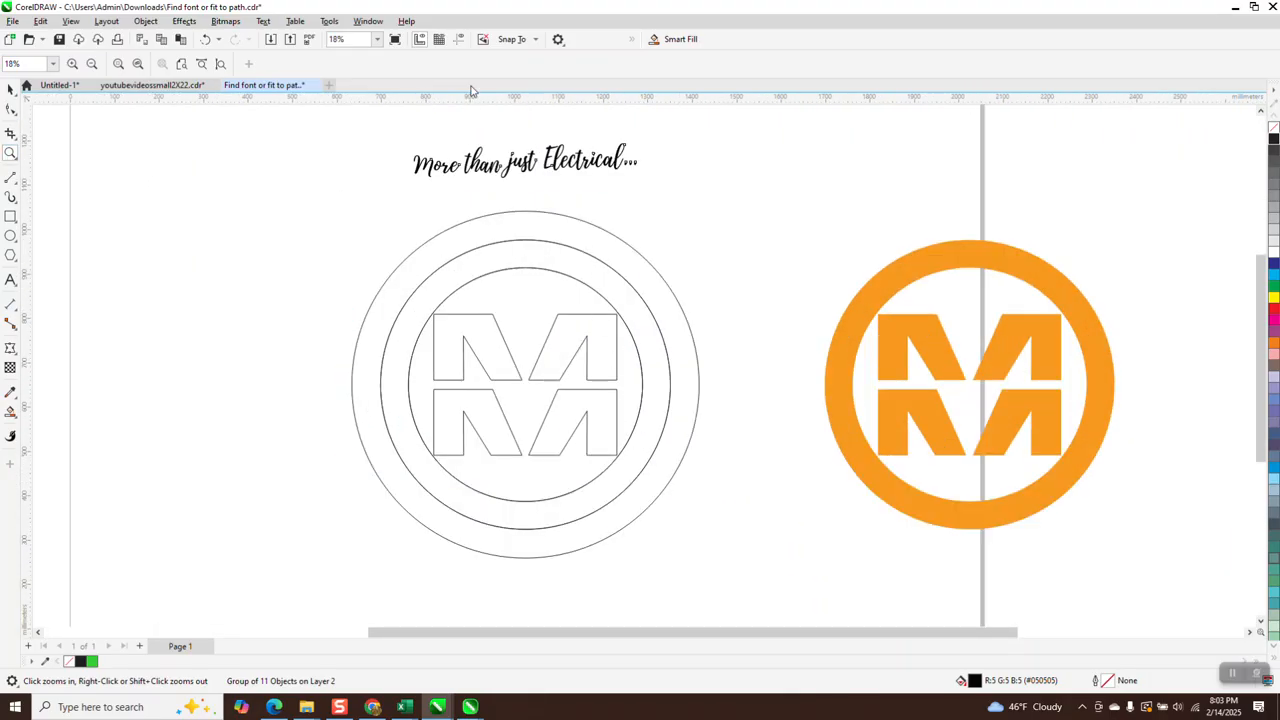
Show the guidelines and draw a near-vertical hairline about 428 mm long from the logo's centre up past the outermost circle.
{"action": "left_click", "coordinate": [458, 40]}
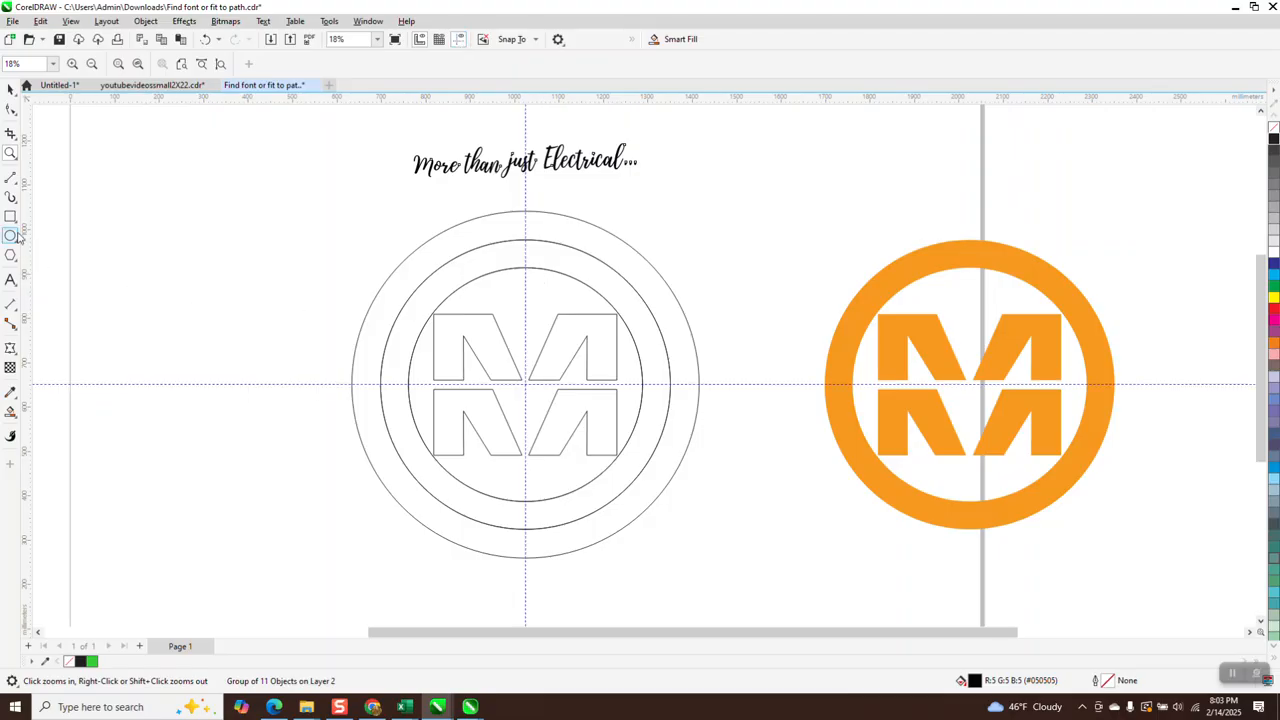
{"action": "left_click", "coordinate": [11, 178]}
{"action": "left_click_drag", "start_coordinate": [525, 385], "coordinate": [526, 194]}
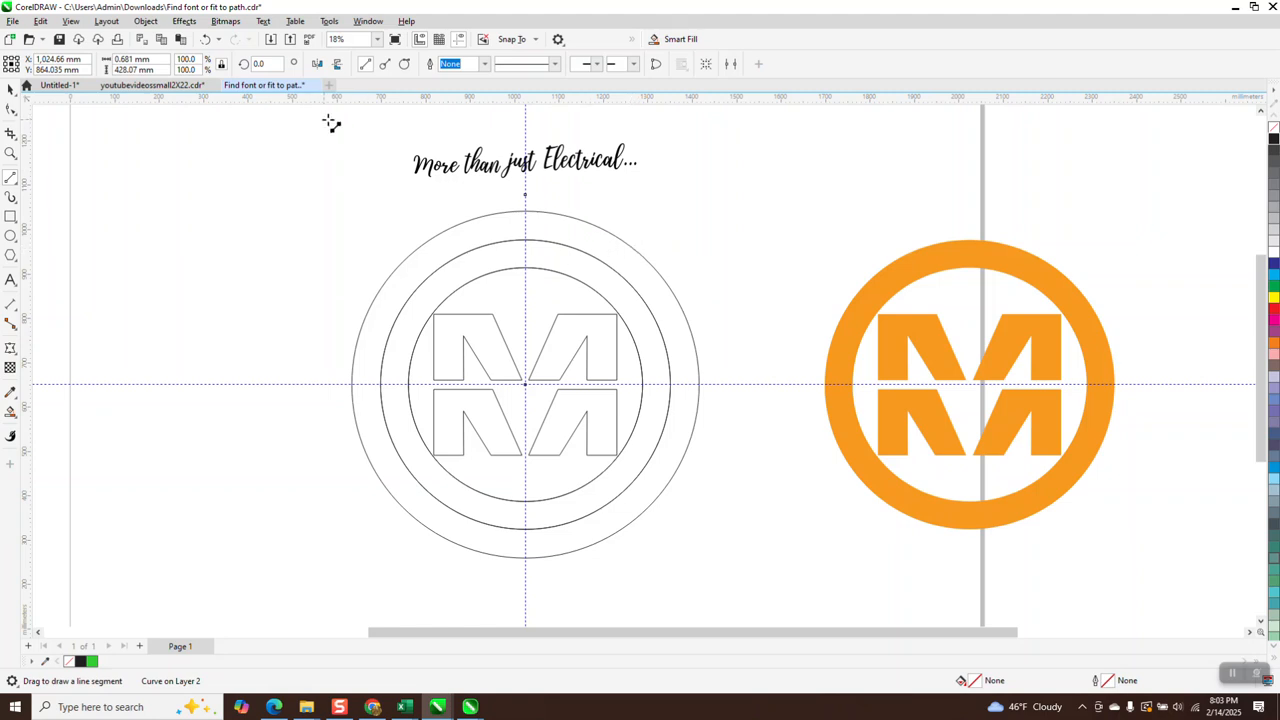
{"action": "left_click", "coordinate": [485, 64]}
{"action": "left_click", "coordinate": [476, 92]}
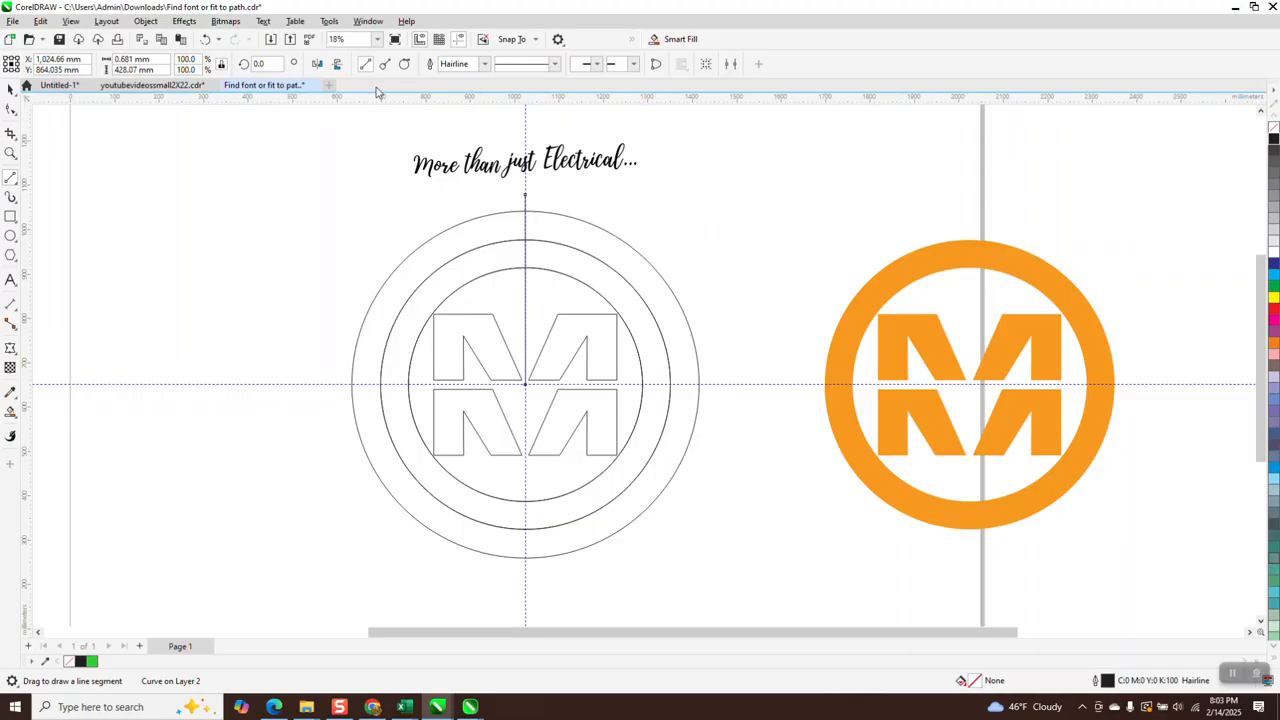
Move the line's rotation centre to the logo's centre and rotate the line by 40 degrees.
{"action": "left_click", "coordinate": [260, 64]}
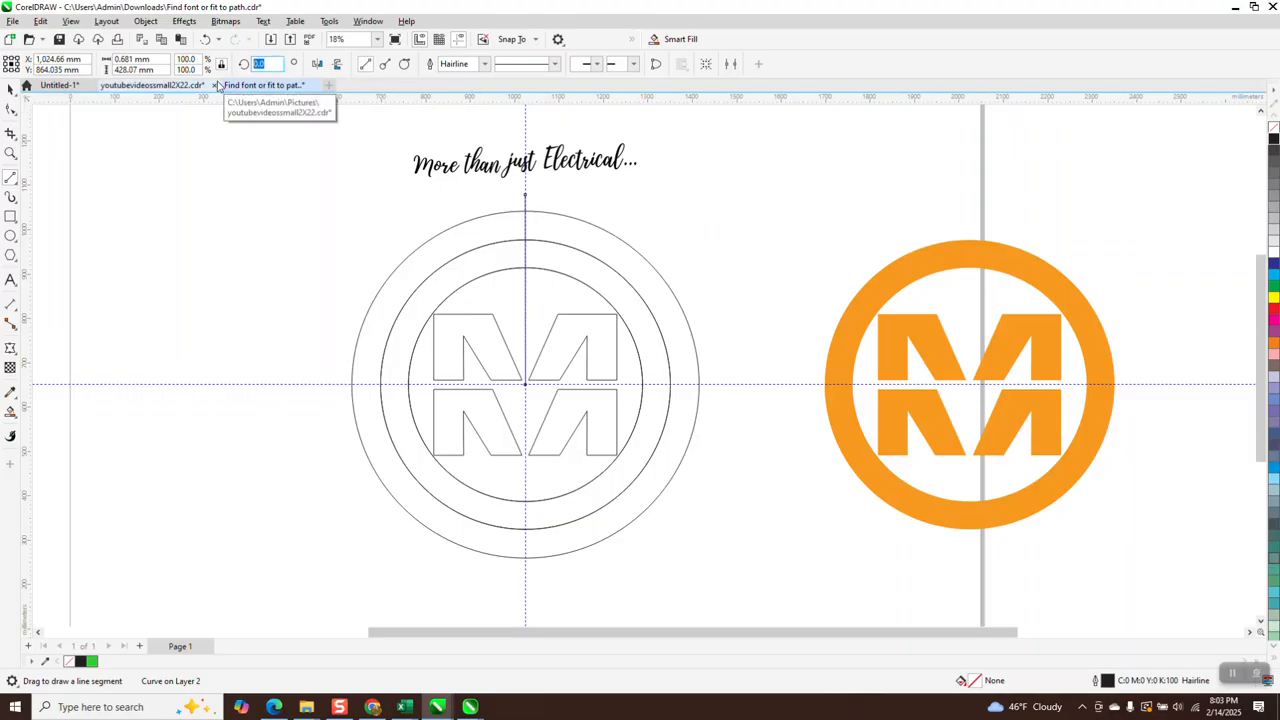
{"action": "left_click", "coordinate": [10, 89]}
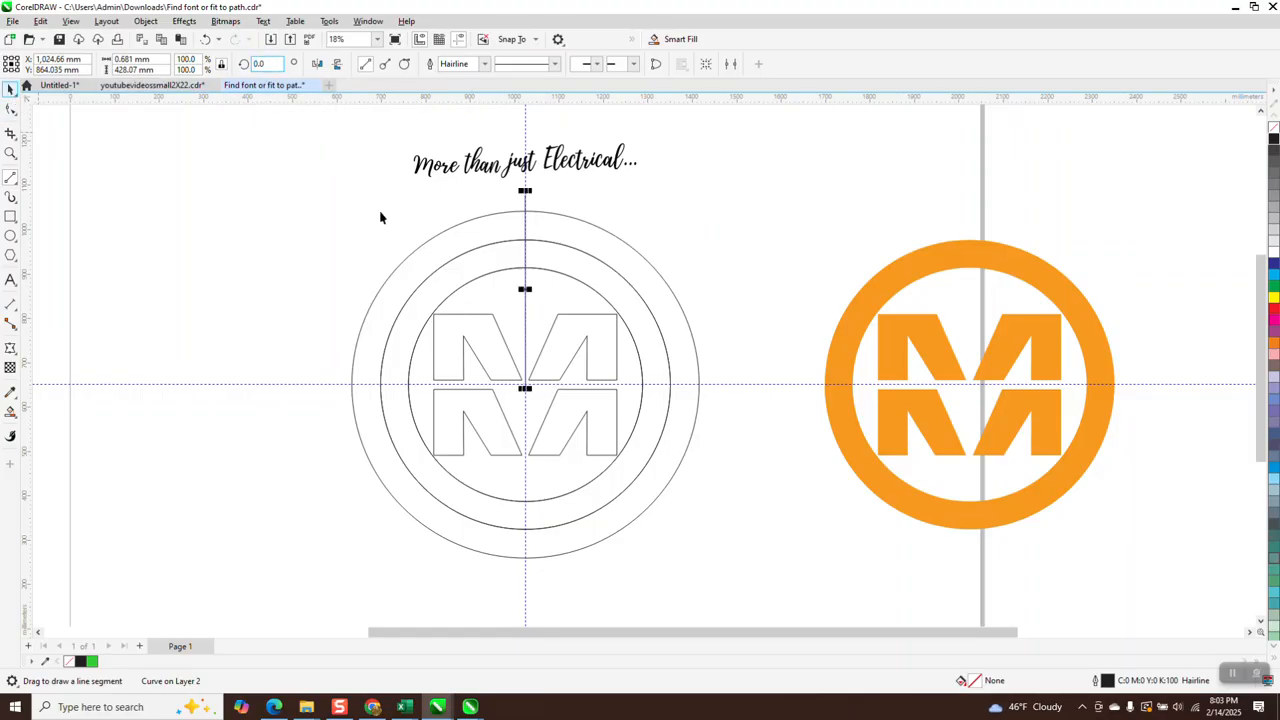
{"action": "left_click", "coordinate": [525, 289]}
{"action": "left_click_drag", "start_coordinate": [525, 289], "coordinate": [525, 386]}
{"action": "double_click", "coordinate": [258, 64]}
{"action": "type", "text": "40"}
{"action": "key", "text": "Return"}
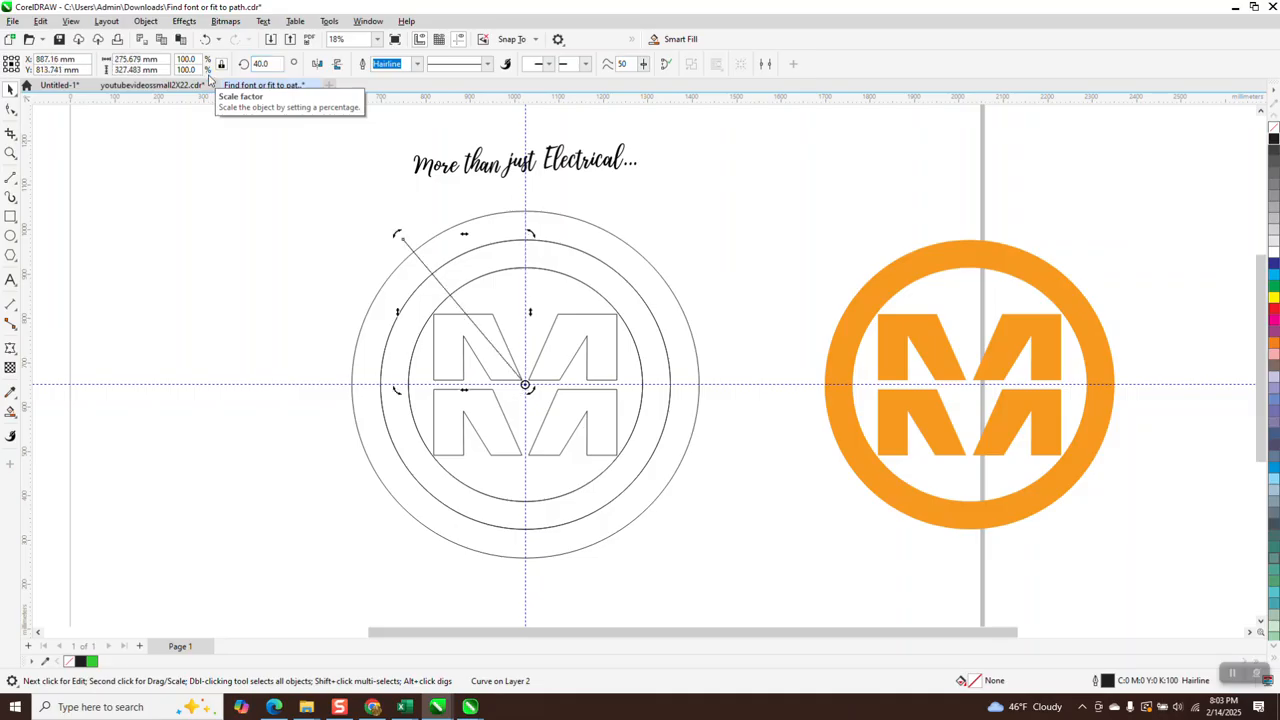
Add a second copy of the angled guide line rotated to 320 degrees about the logo's centre.
{"action": "double_click", "coordinate": [251, 66]}
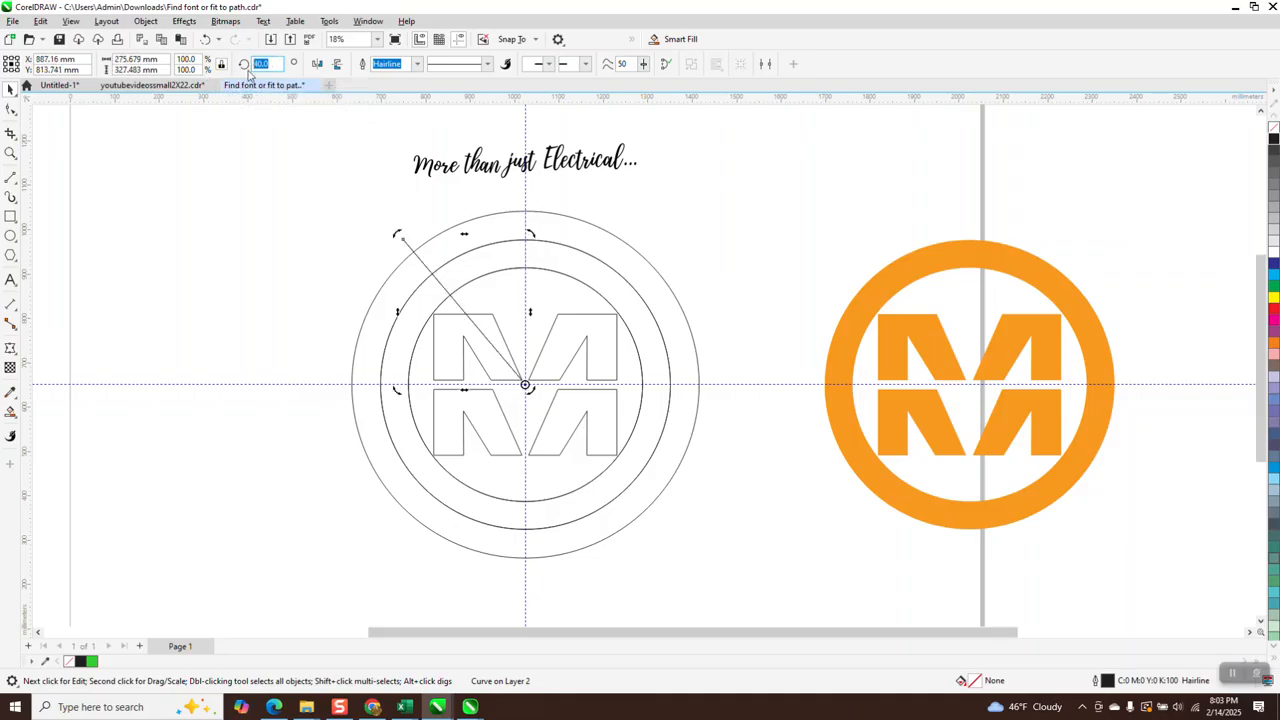
{"action": "type", "text": "320"}
{"action": "key", "text": "Return"}
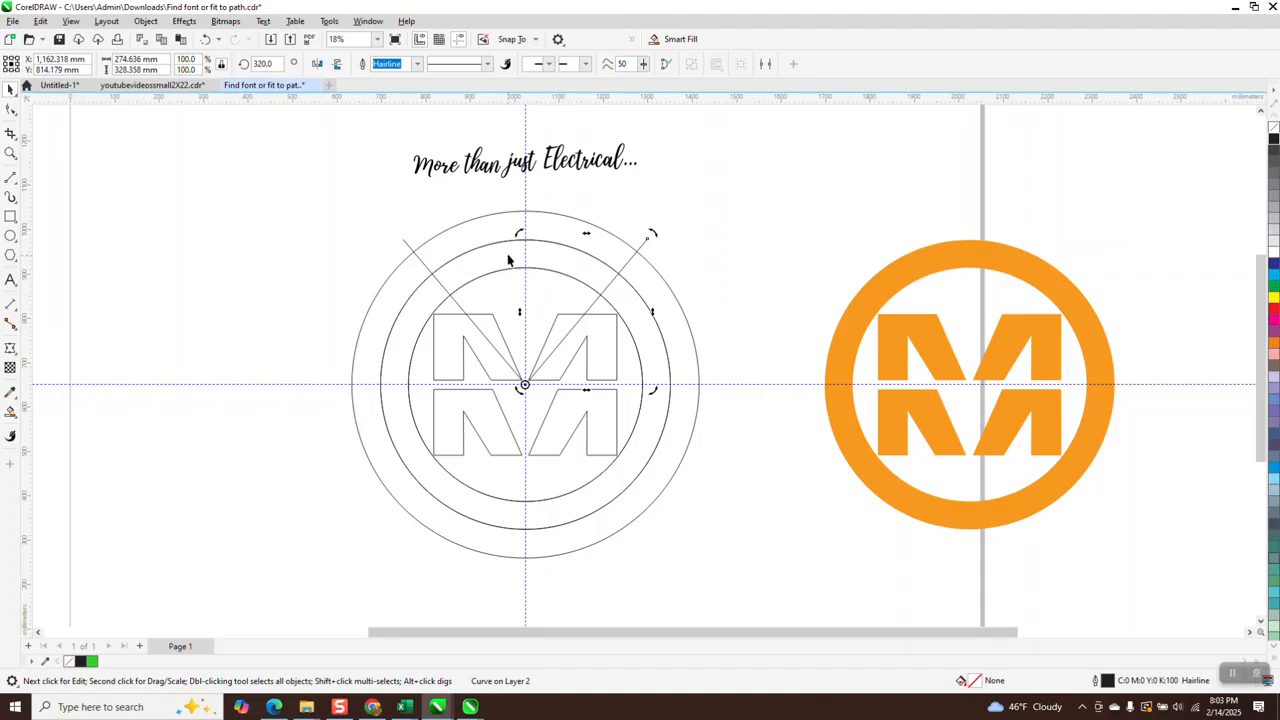
Smart-fill the ring sections between the two angled lines and move the green arcs out to the left of the logo.
{"action": "scroll", "coordinate": [508, 261], "scroll_direction": "down", "scroll_amount": 1}
{"action": "left_click", "coordinate": [12, 414]}
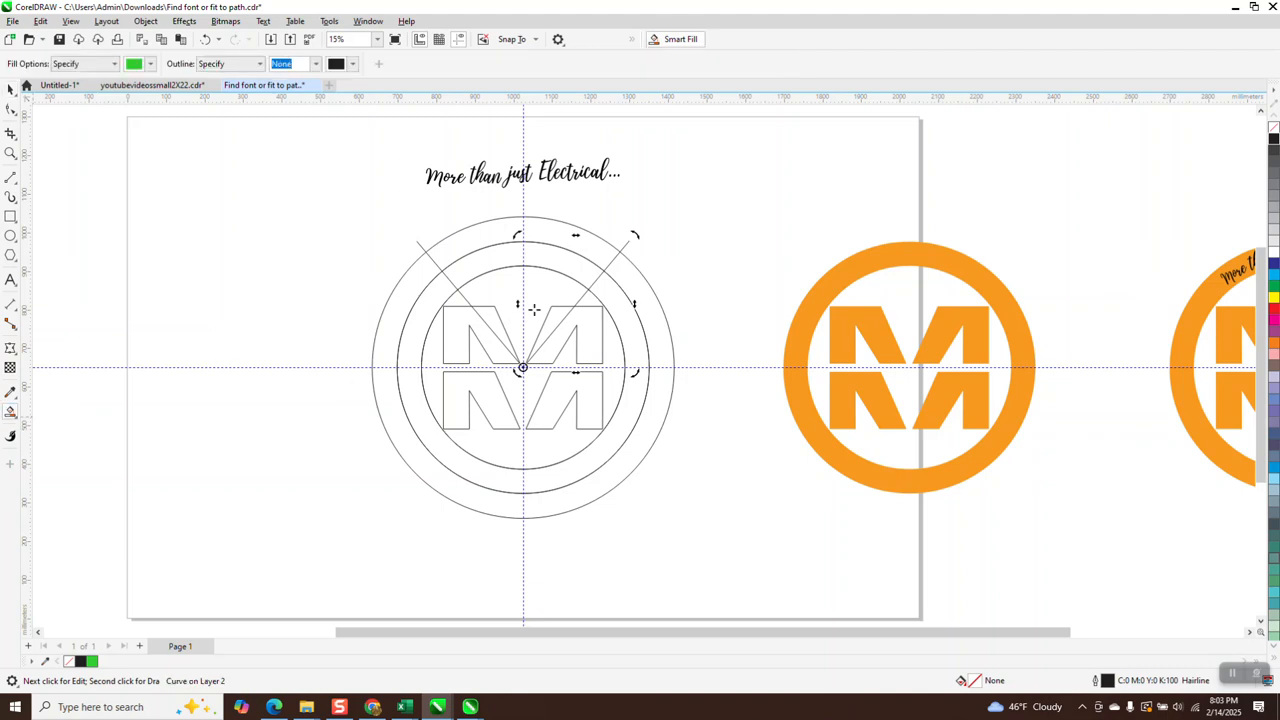
{"action": "left_click", "coordinate": [568, 270]}
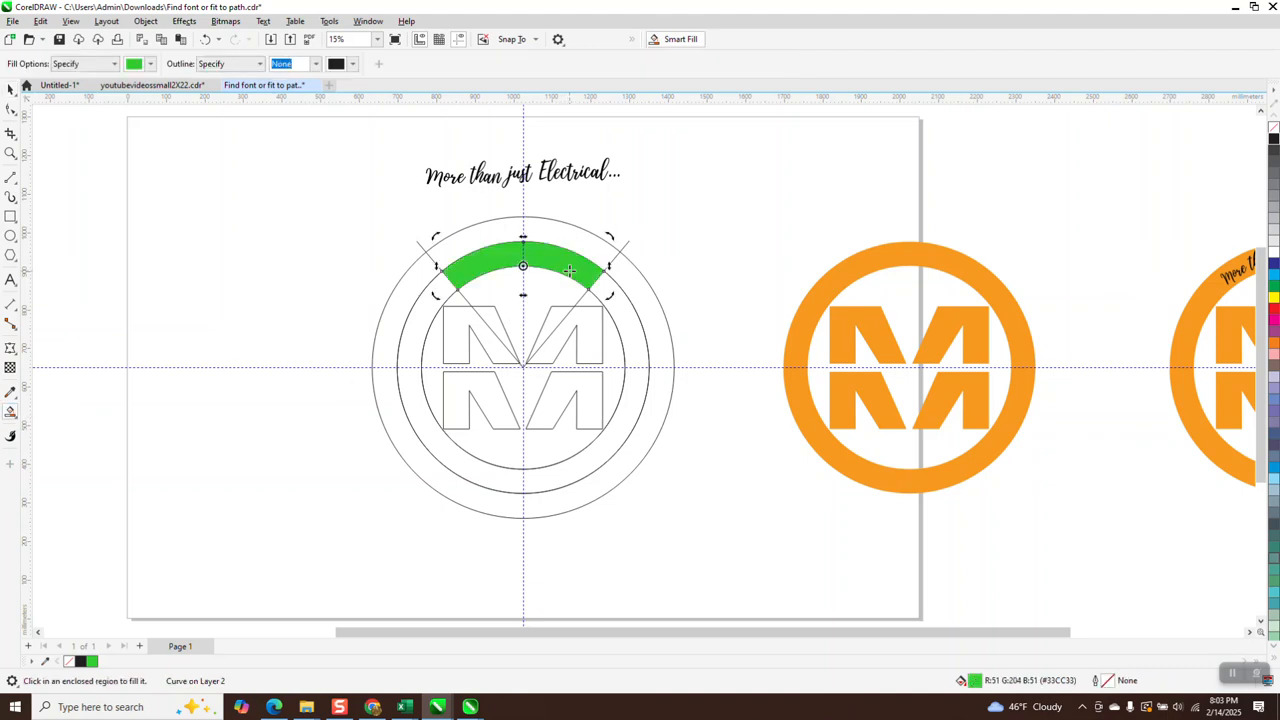
{"action": "key", "text": "Left"}
{"action": "left_click", "coordinate": [575, 246]}
{"action": "key", "text": "Left"}
{"action": "key", "text": "Left"}
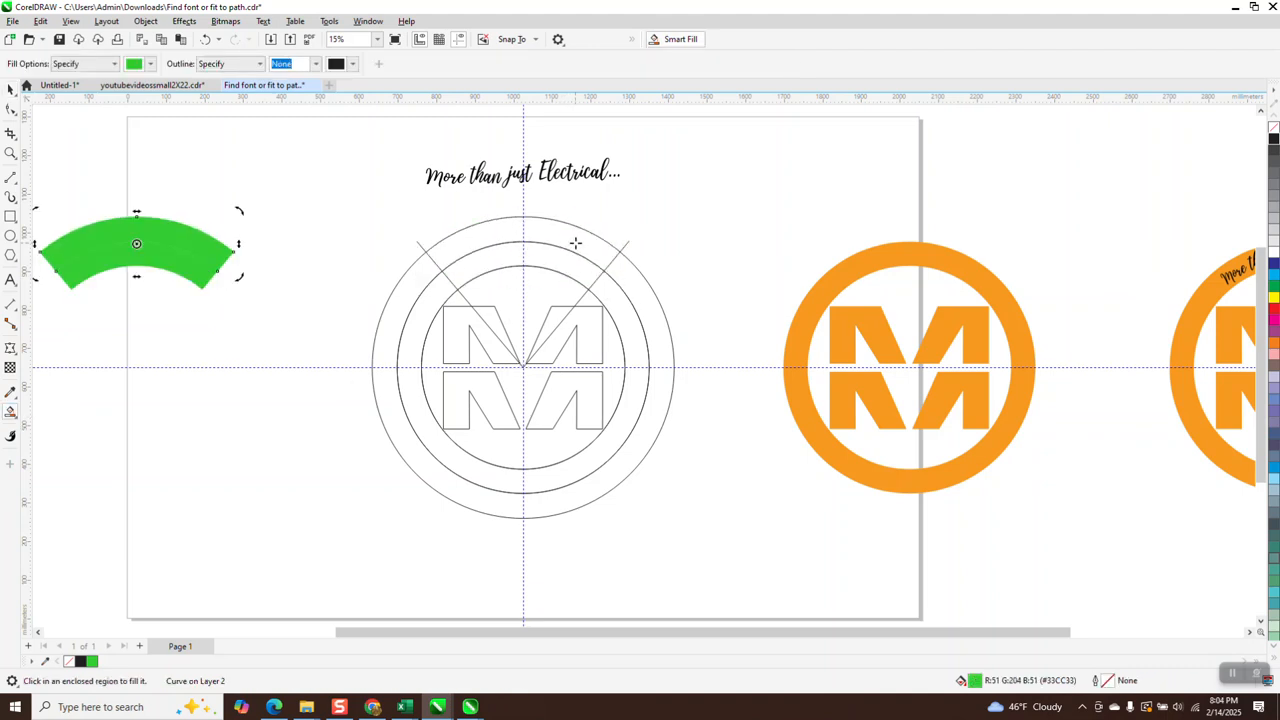
Move the "More than just Electrical..." lettering over to the green arcs and place a copy so each arc has its own lettering.
{"action": "scroll", "coordinate": [688, 308], "scroll_direction": "down", "scroll_amount": 1}
{"action": "key", "text": "space"}
{"action": "left_click_drag", "start_coordinate": [578, 222], "coordinate": [177, 195]}
{"action": "left_click", "coordinate": [206, 40]}
{"action": "left_click", "coordinate": [527, 224]}
{"action": "left_click_drag", "start_coordinate": [527, 224], "coordinate": [218, 188]}
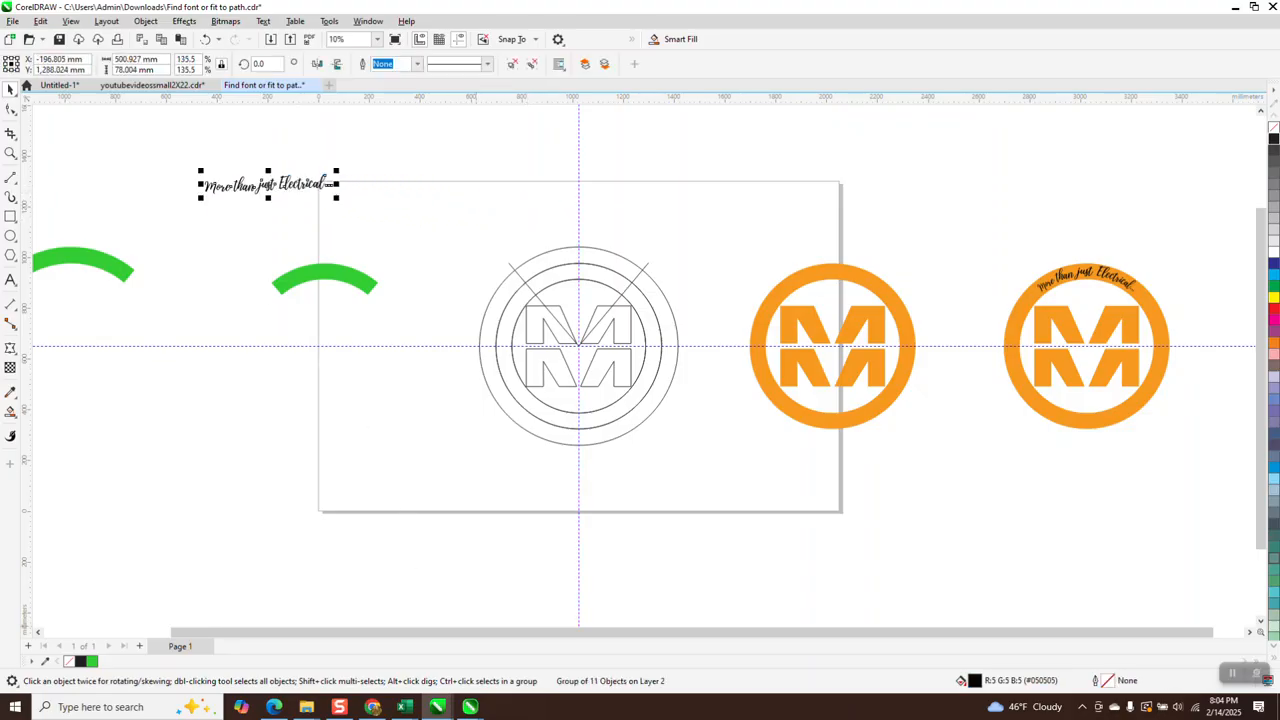
{"action": "scroll", "coordinate": [368, 278], "scroll_direction": "down", "scroll_amount": 1}
{"action": "left_click_drag", "start_coordinate": [290, 218], "coordinate": [344, 236]}
Remove the fill from the three green arcs and give them a black hairline outline.
{"action": "left_click_drag", "start_coordinate": [84, 253], "coordinate": [406, 330]}
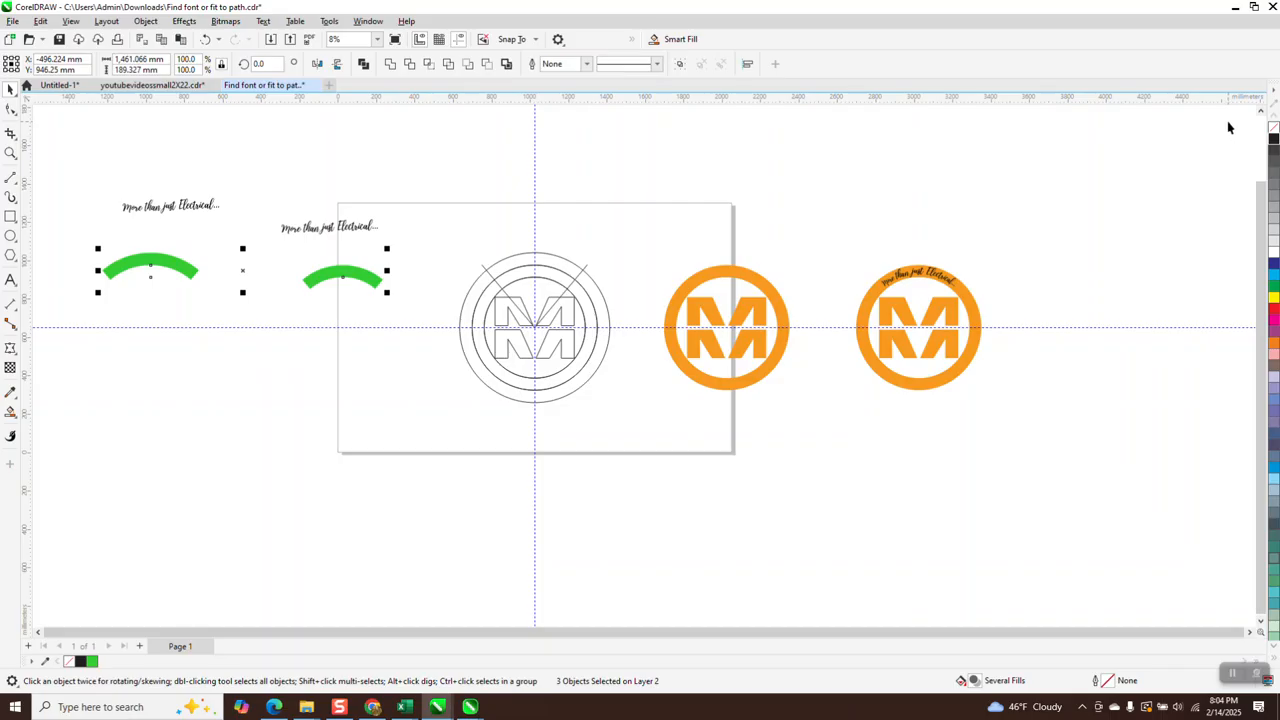
{"action": "left_click", "coordinate": [1273, 127]}
{"action": "right_click", "coordinate": [1273, 138]}
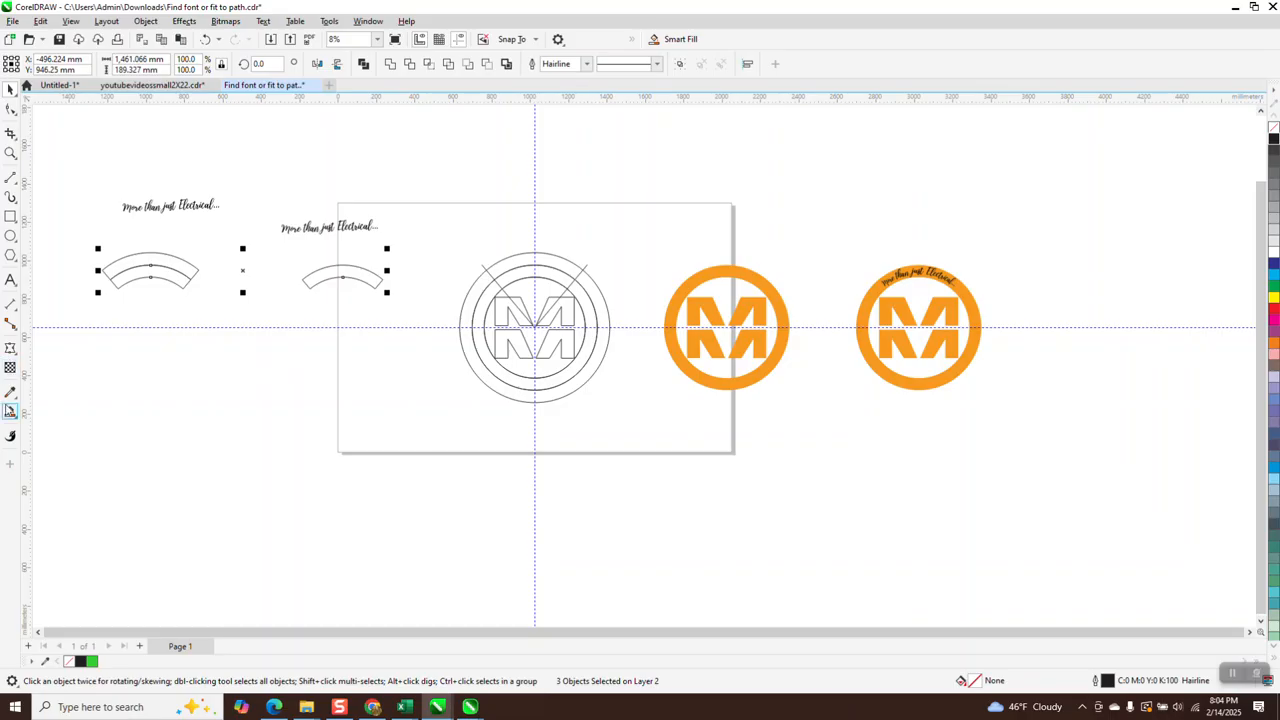
{"action": "left_click", "coordinate": [184, 285]}
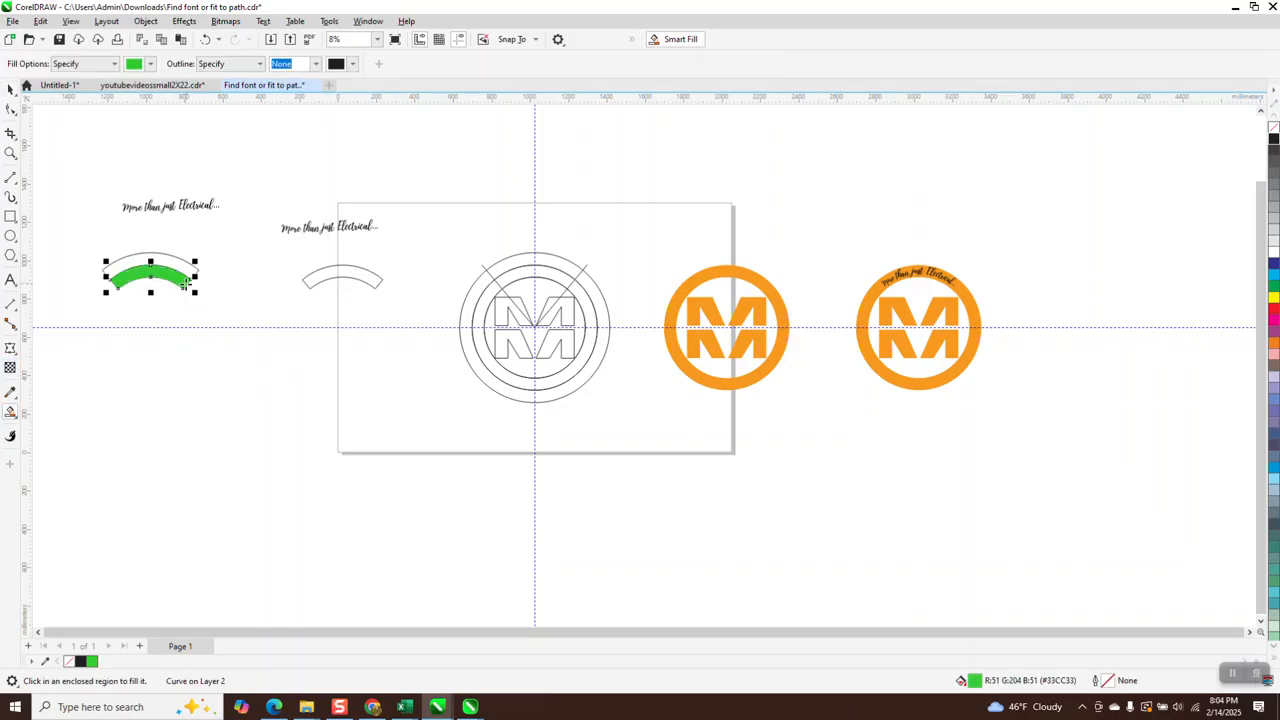
{"action": "key", "text": "Right"}
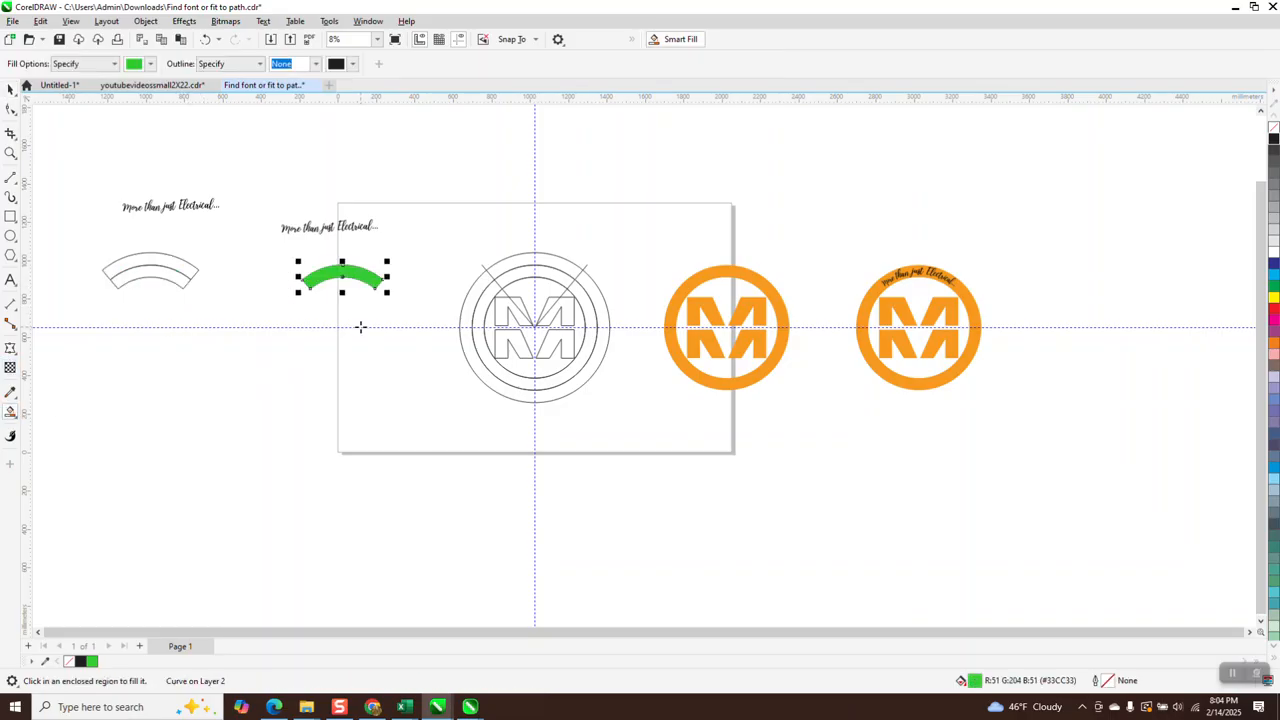
{"action": "key", "text": "Delete"}
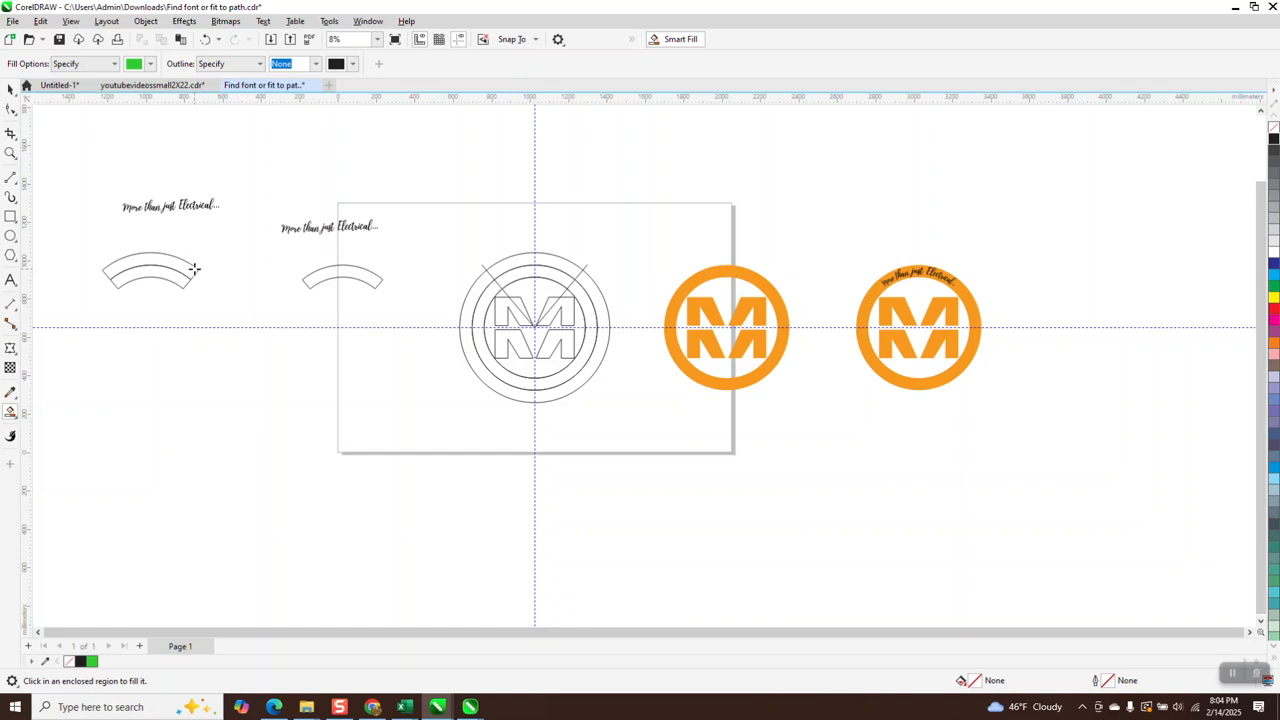
Smart-fill the upper band of the leftmost double arc, move the filled arc 1000 mm down, and delete the original arc outlines.
{"action": "left_click", "coordinate": [195, 269]}
{"action": "key", "text": "Down"}
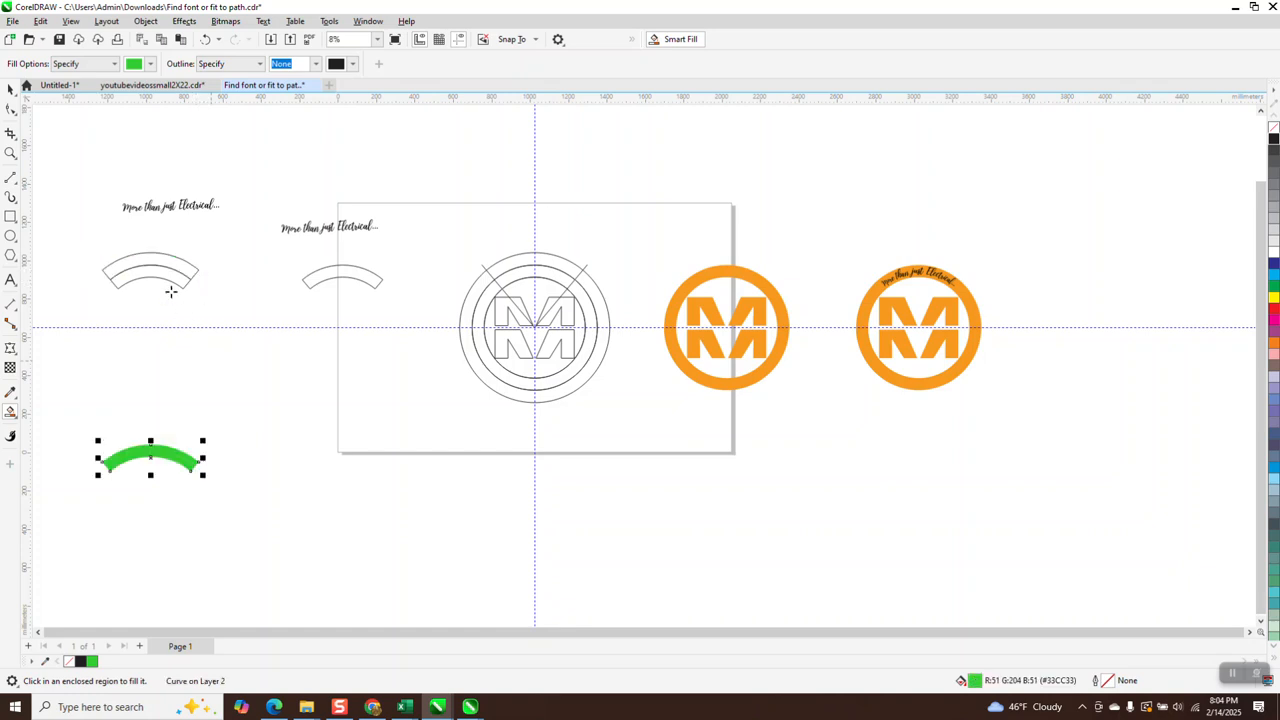
{"action": "left_click", "coordinate": [8, 90]}
{"action": "left_click_drag", "start_coordinate": [73, 247], "coordinate": [268, 326]}
{"action": "key", "text": "Delete"}
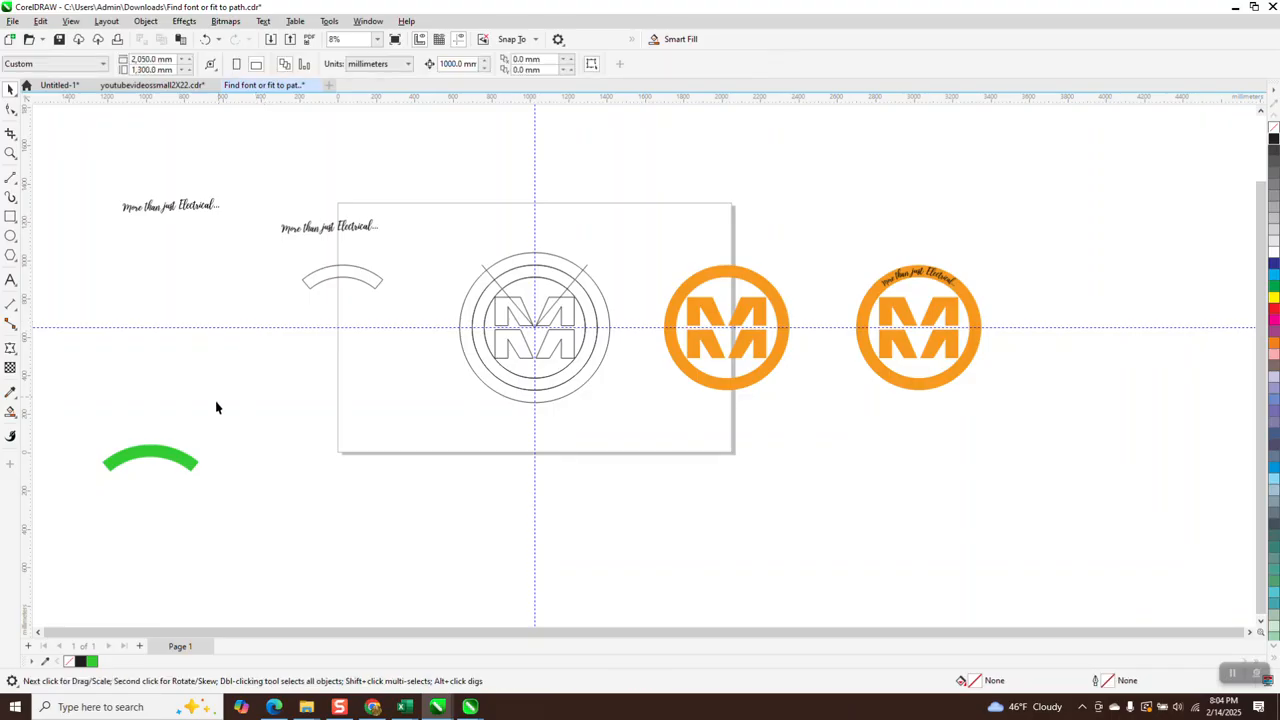
Move the green arc back up 1000 mm below the leftmost lettering and swap its fill for a black hairline outline.
{"action": "left_click", "coordinate": [182, 455]}
{"action": "key", "text": "Up"}
{"action": "left_click", "coordinate": [1273, 130]}
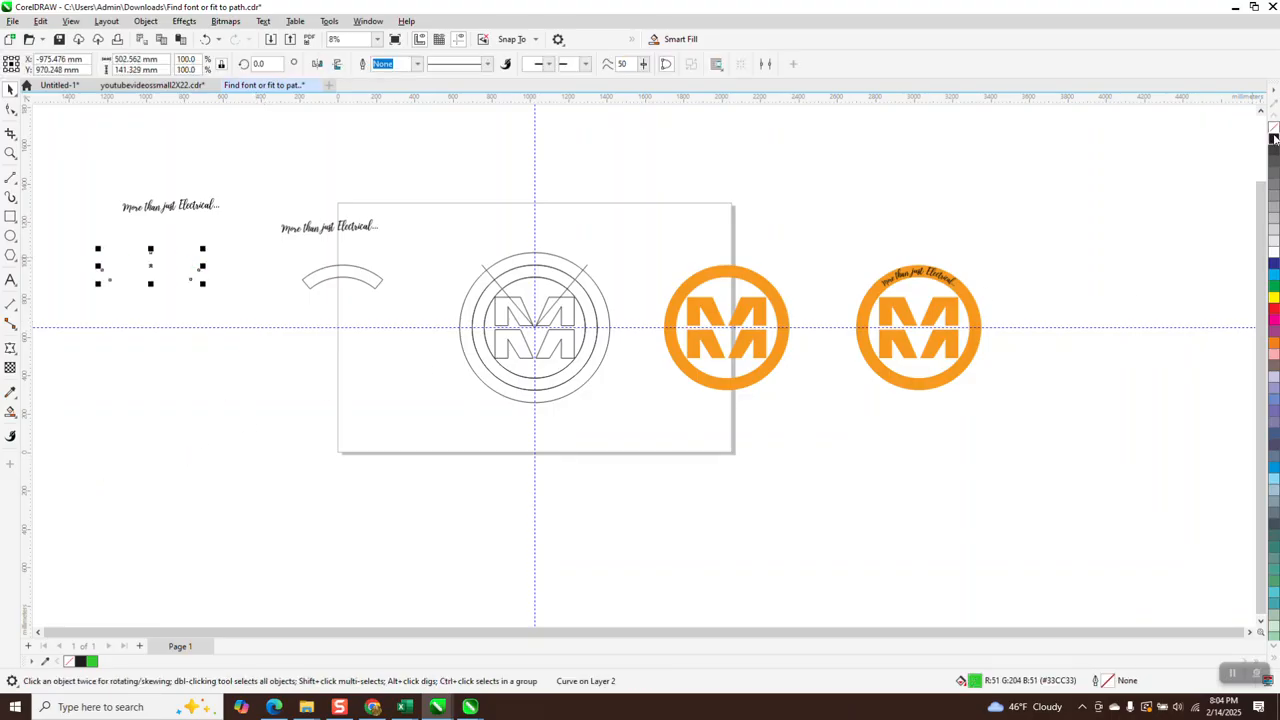
Select the leftmost "More than just Electrical..." lettering and open the Envelope effect settings for it.
{"action": "left_click", "coordinate": [161, 213]}
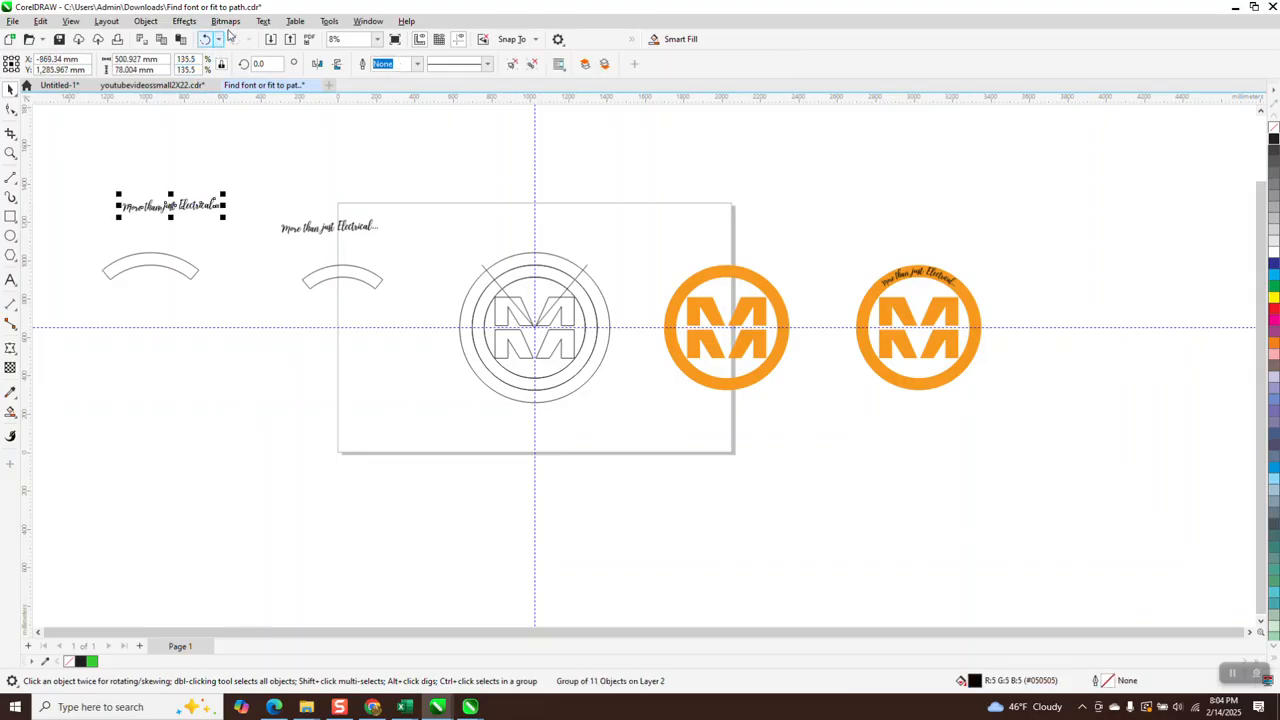
{"action": "left_click", "coordinate": [184, 21]}
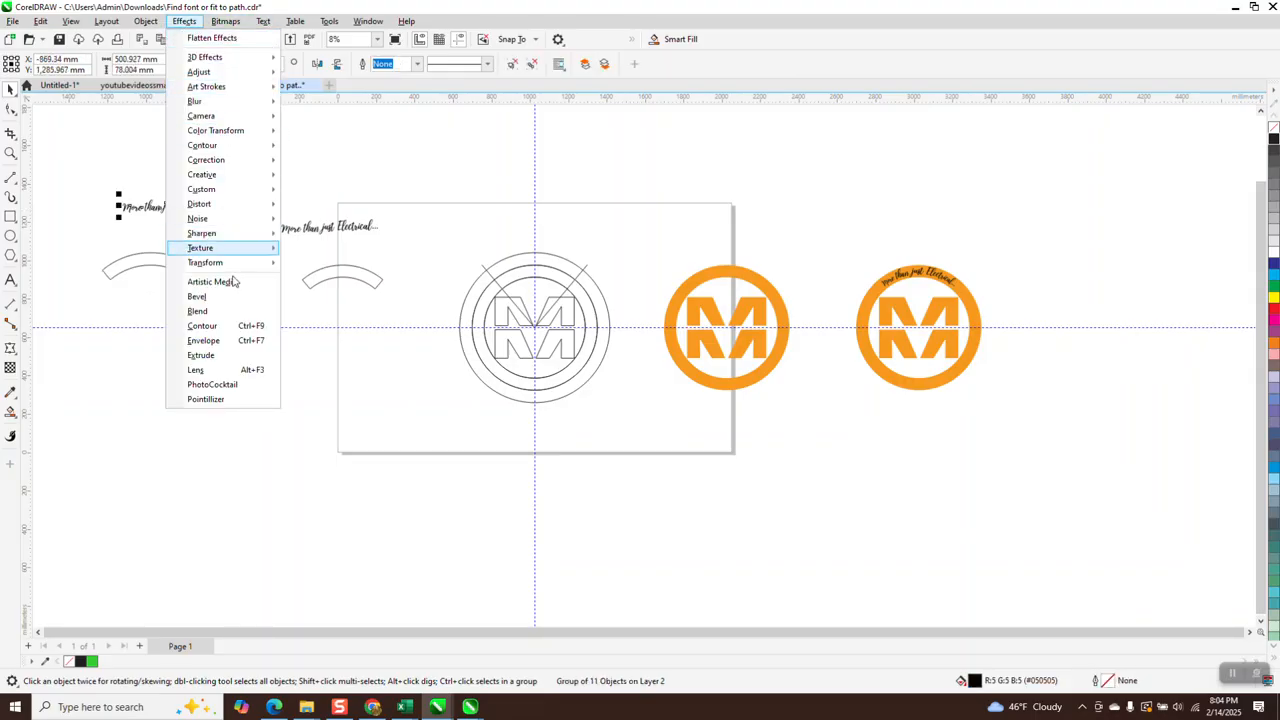
{"action": "left_click", "coordinate": [203, 339]}
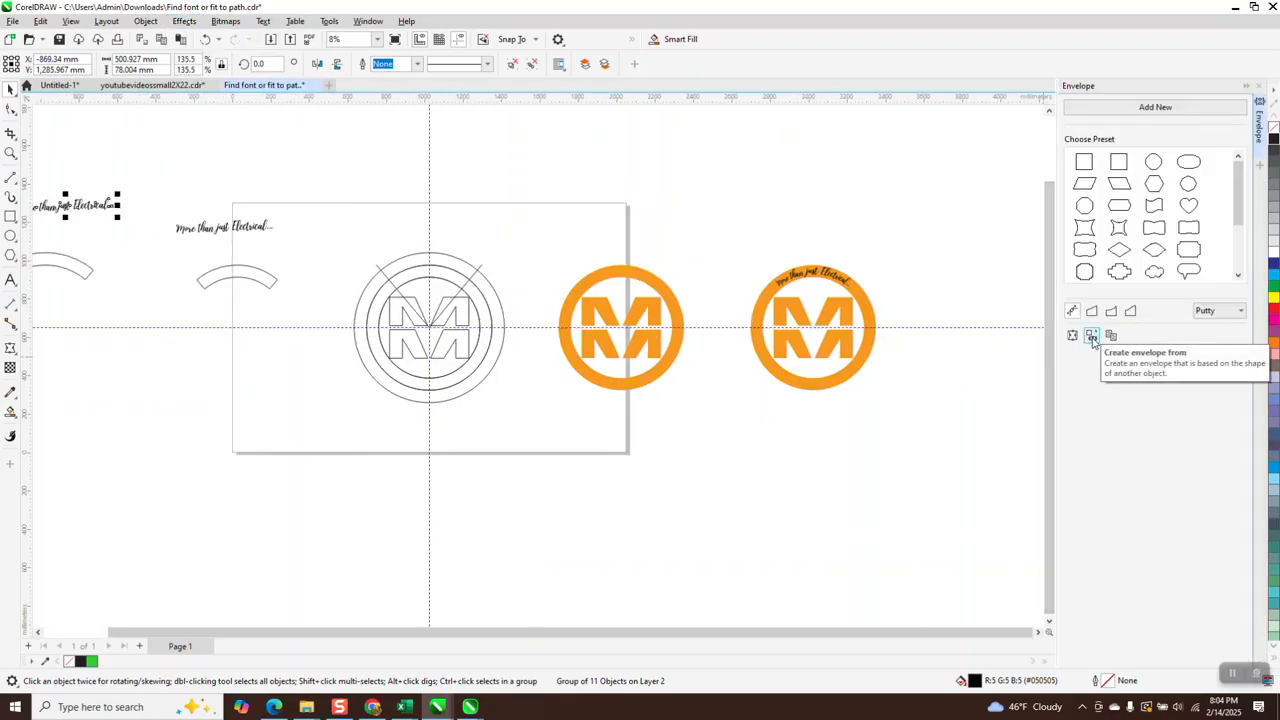
Try shaping the leftmost lettering with an envelope created from the arc below it, and undo the envelope.
{"action": "left_click", "coordinate": [1092, 337]}
{"action": "left_click", "coordinate": [69, 263]}
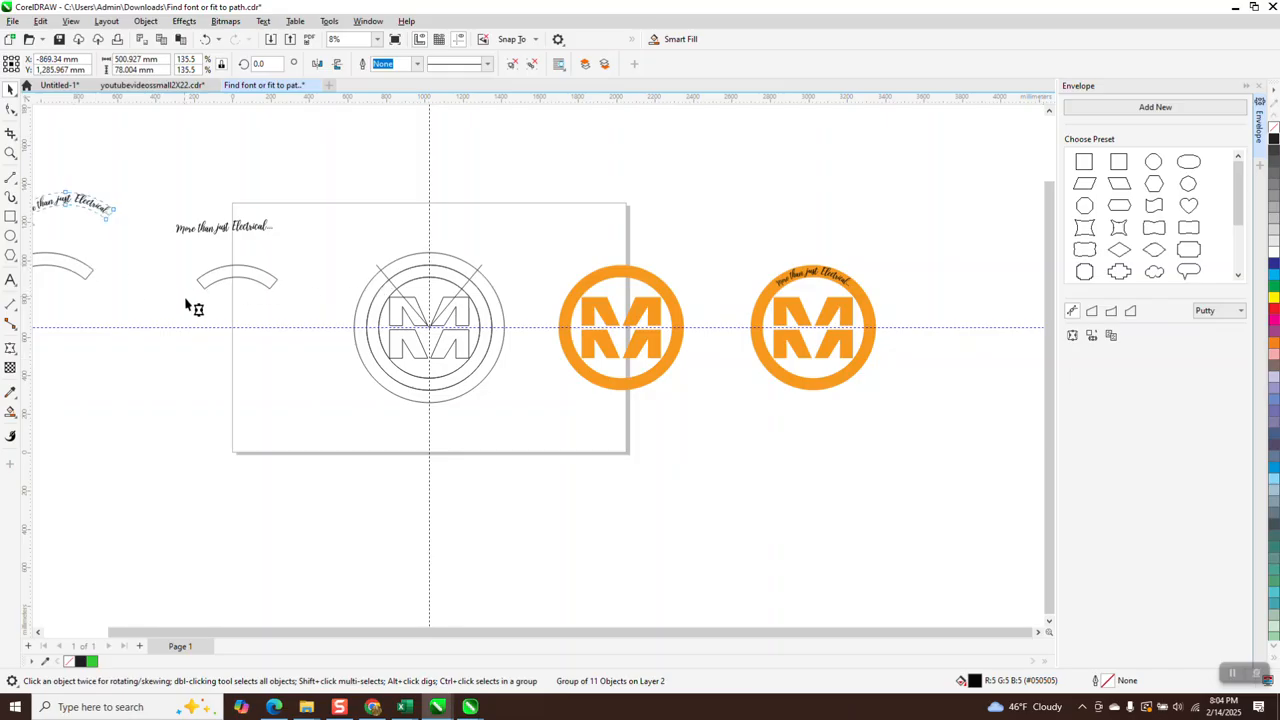
{"action": "scroll", "coordinate": [410, 363], "scroll_direction": "down", "scroll_amount": 1}
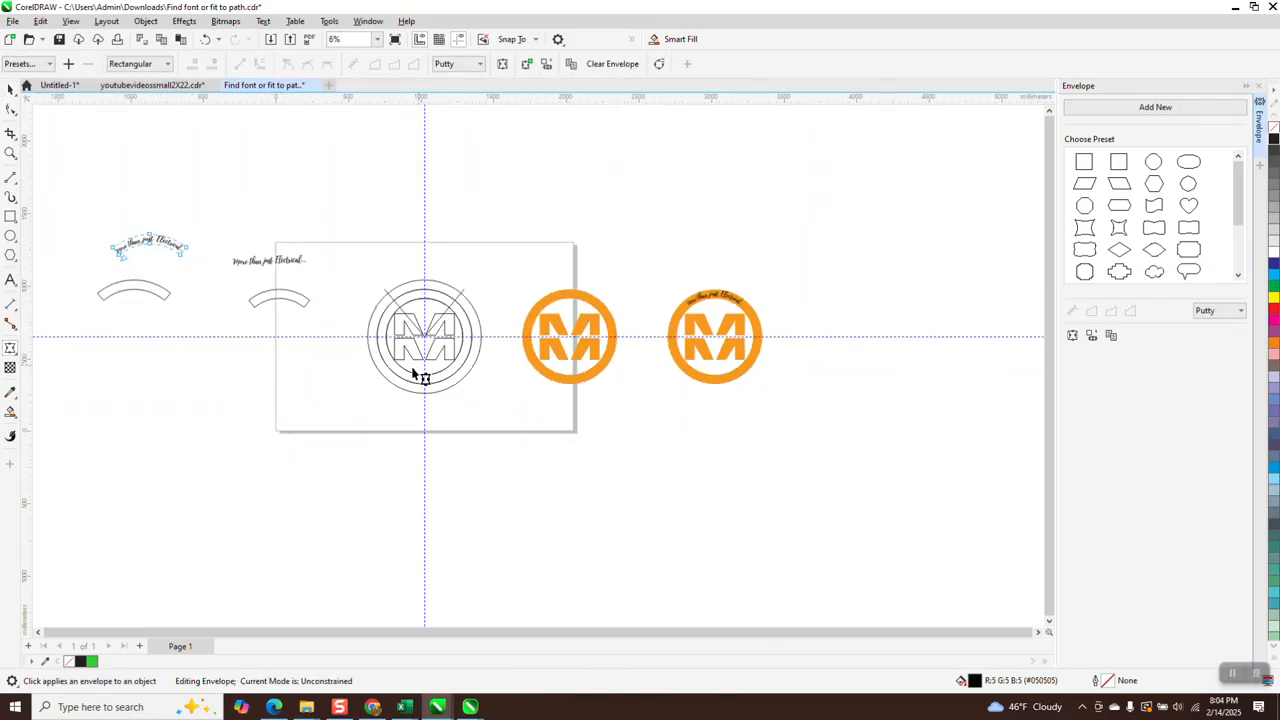
{"action": "left_click", "coordinate": [10, 153]}
{"action": "left_click_drag", "start_coordinate": [78, 220], "coordinate": [241, 354]}
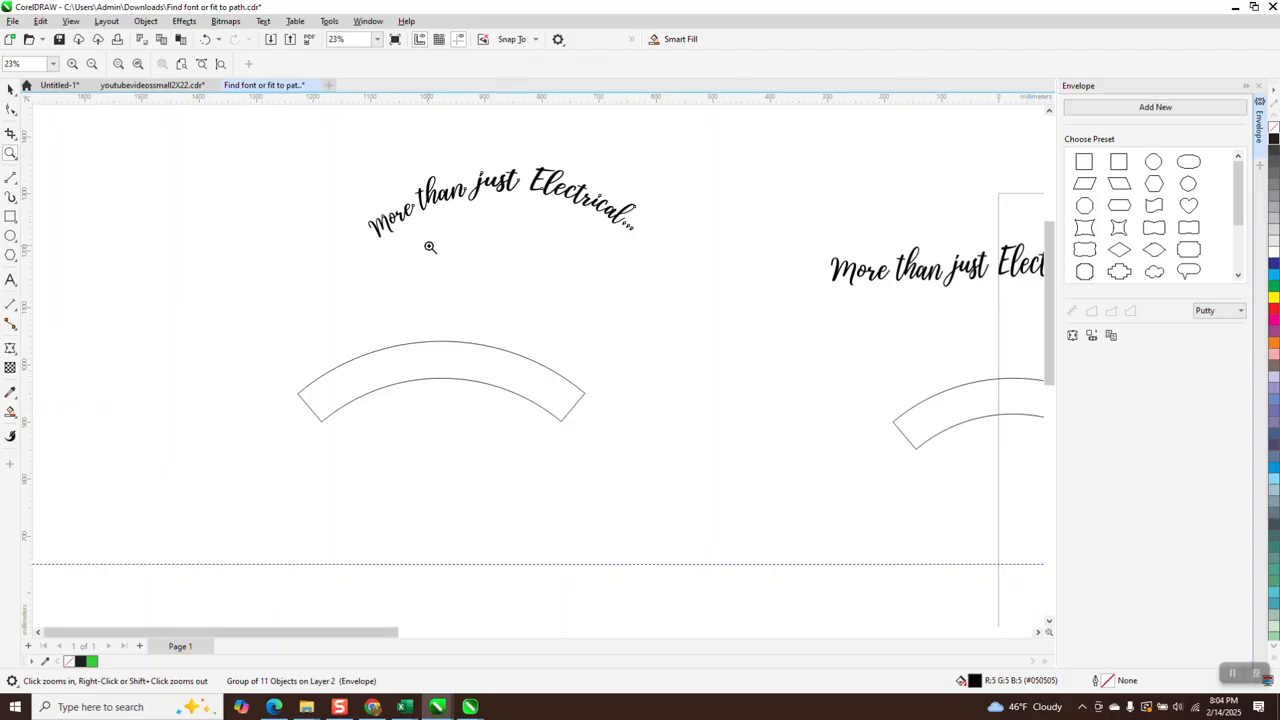
{"action": "left_click", "coordinate": [10, 88]}
{"action": "left_click", "coordinate": [630, 208]}
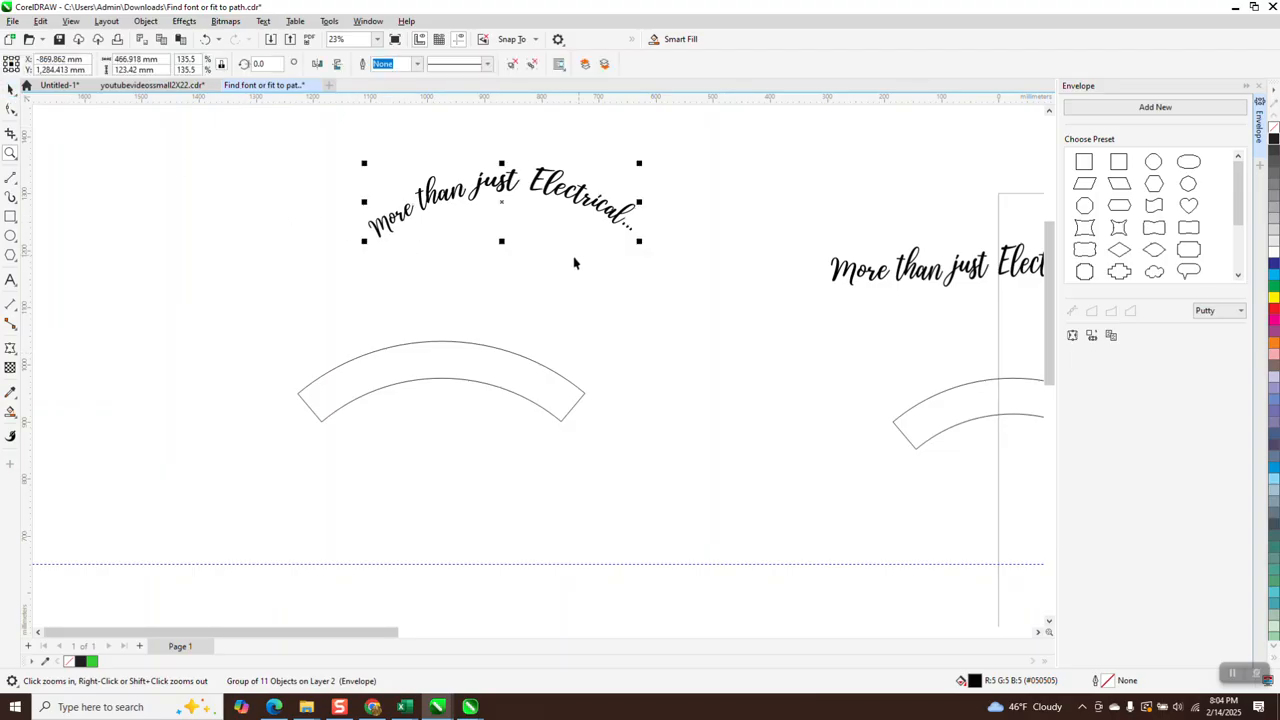
{"action": "left_click", "coordinate": [208, 43]}
Move the lettering closer above the arc and bend it with an envelope created from that arc's shape.
{"action": "left_click_drag", "start_coordinate": [500, 212], "coordinate": [466, 247]}
{"action": "left_click", "coordinate": [1078, 336]}
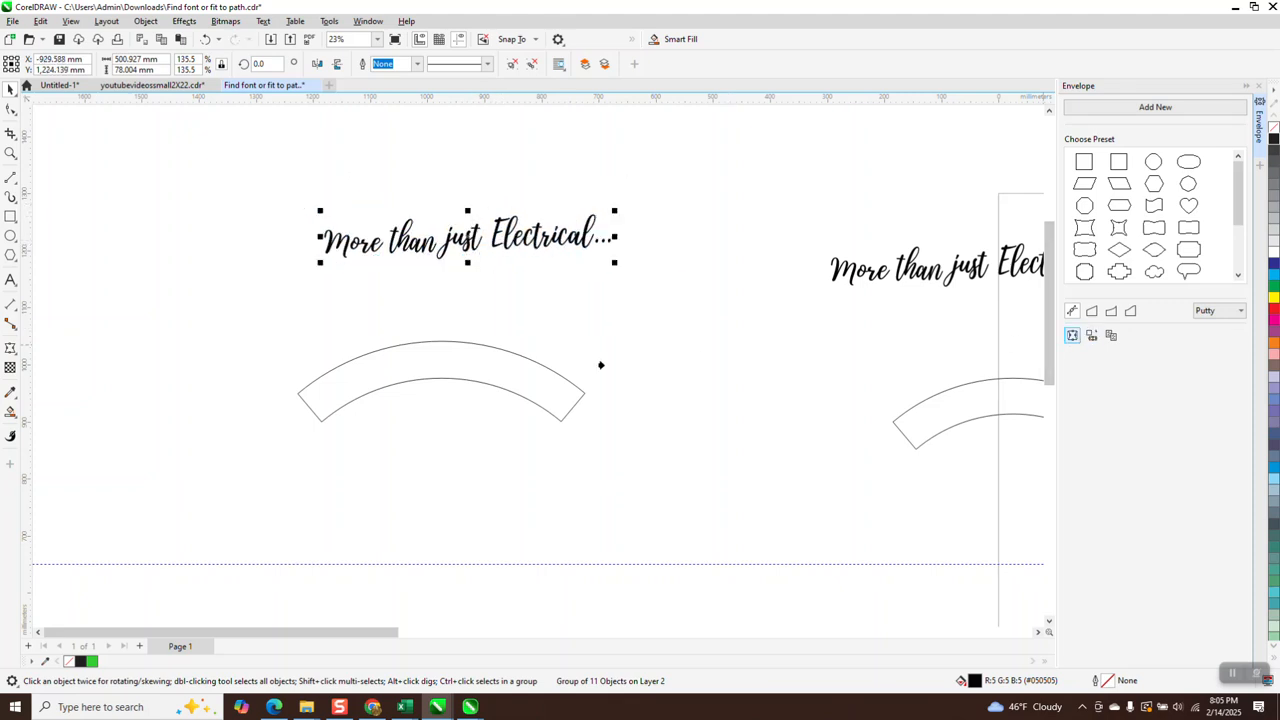
{"action": "left_click", "coordinate": [460, 368]}
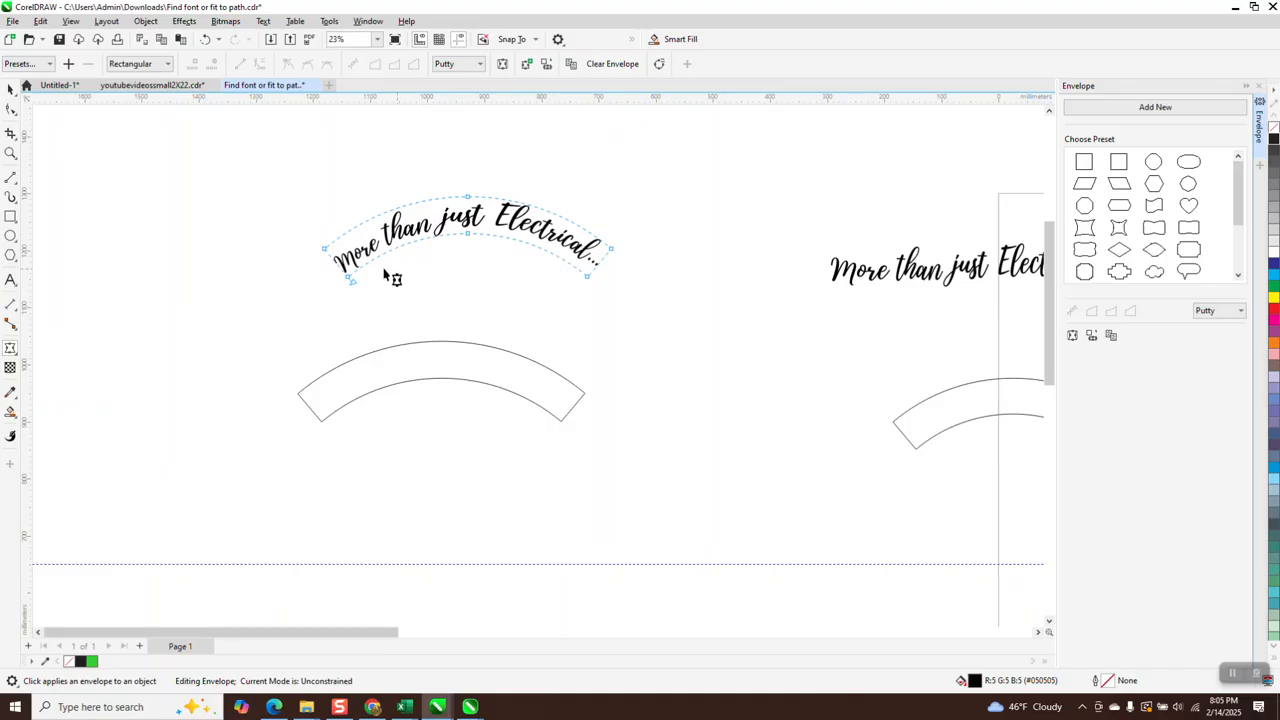
Align the curved lettering to the arc outline, centred both horizontally and vertically.
{"action": "left_click", "coordinate": [10, 88]}
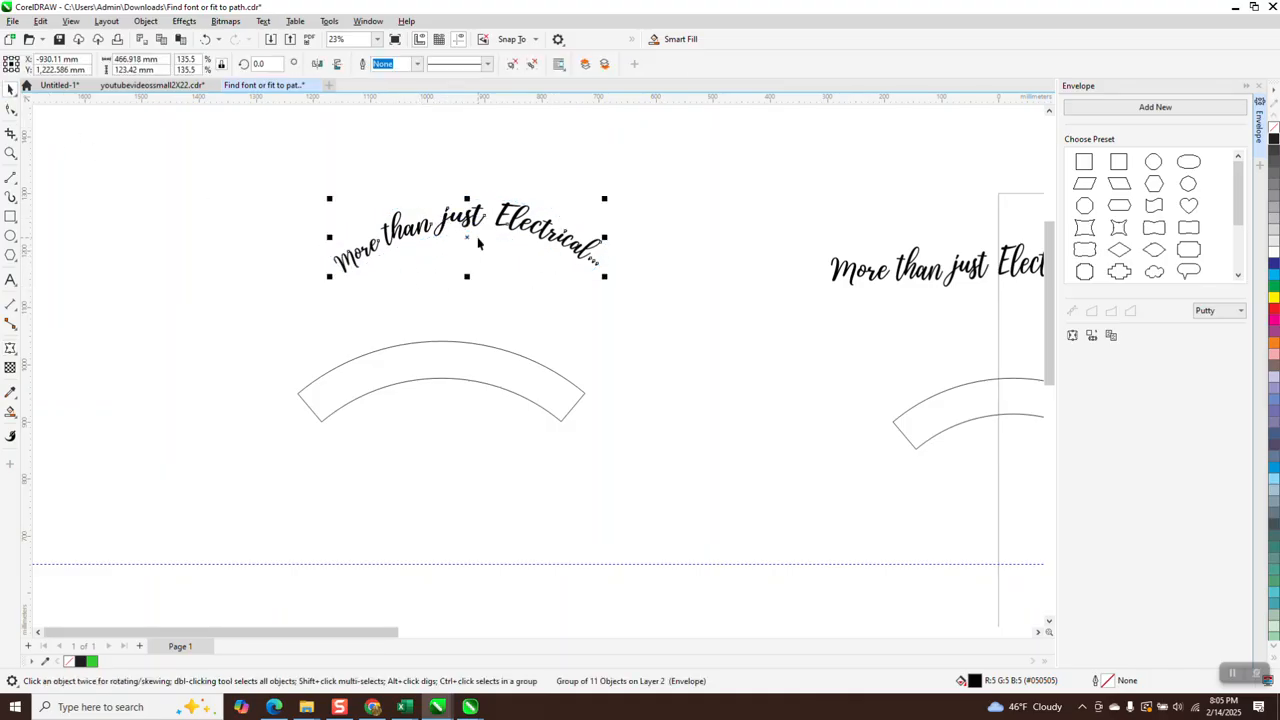
{"action": "left_click", "coordinate": [464, 343], "text": "shift"}
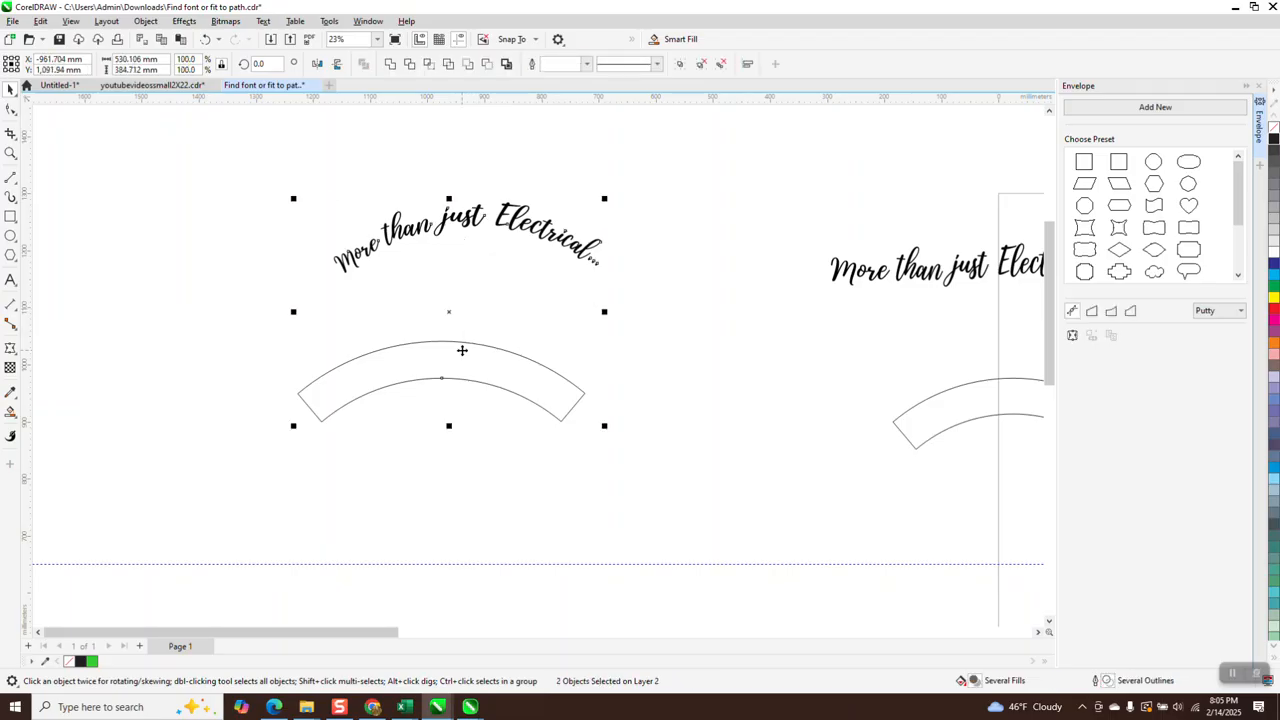
{"action": "key", "text": "e"}
{"action": "key", "text": "c"}
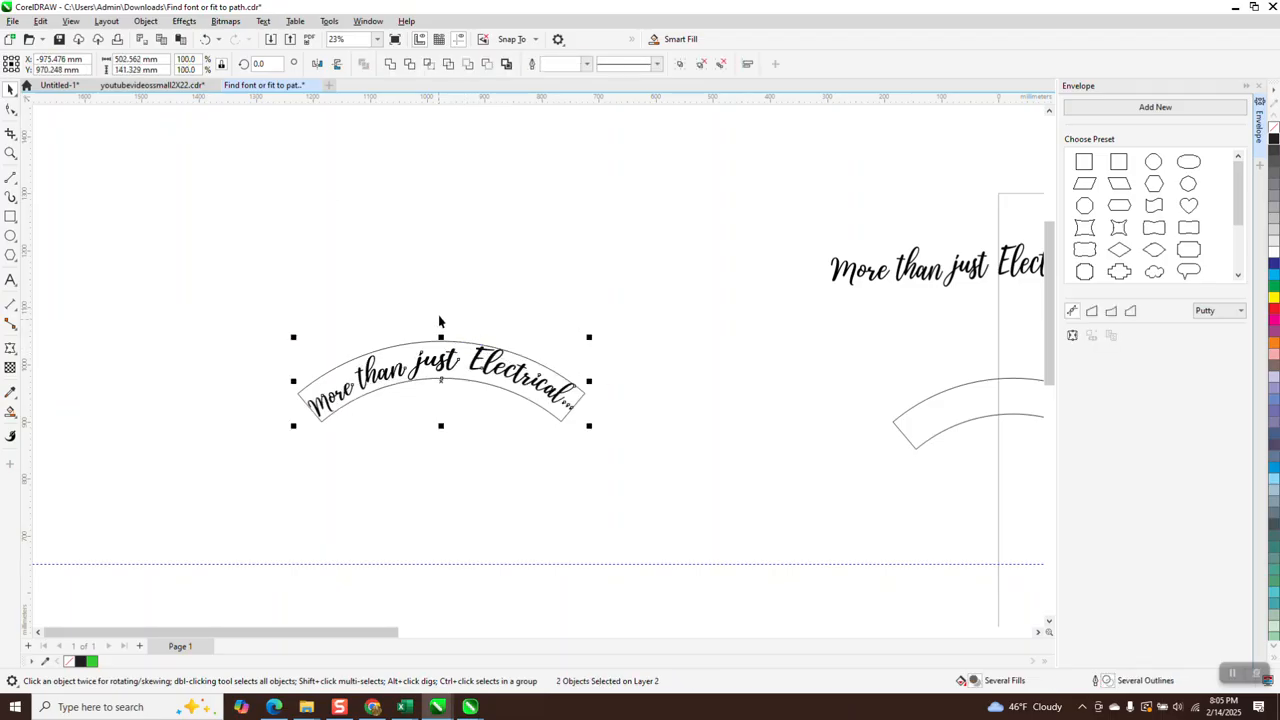
Try rotating the curved lettering together with its arc to 358.368 degrees, and undo the rotation.
{"action": "left_click", "coordinate": [11, 153]}
{"action": "left_click_drag", "start_coordinate": [316, 304], "coordinate": [629, 455]}
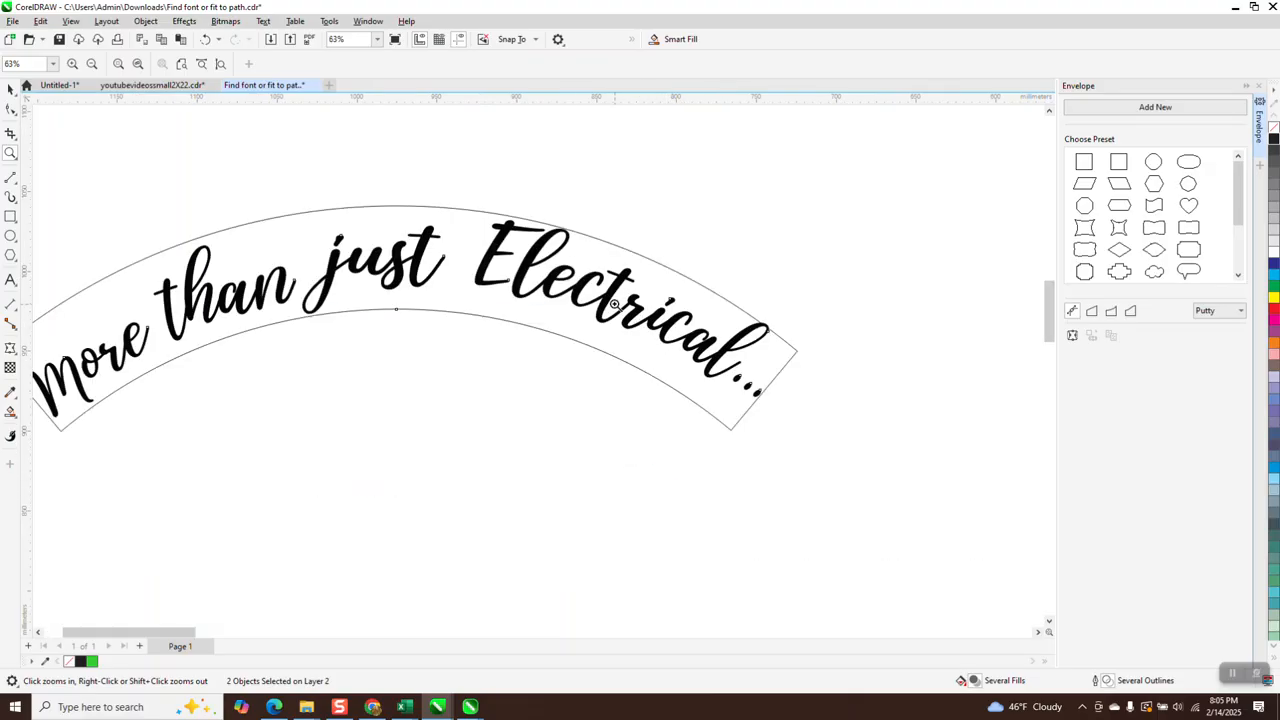
{"action": "scroll", "coordinate": [565, 262], "scroll_direction": "down", "scroll_amount": 2}
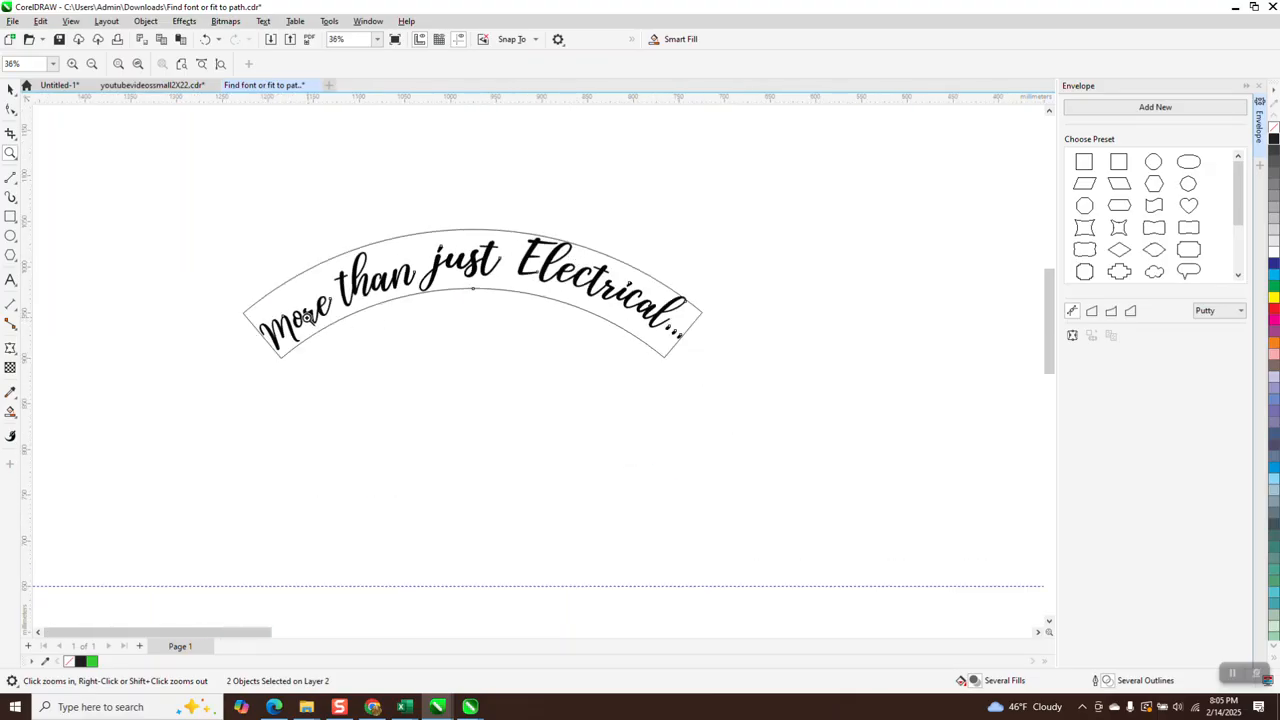
{"action": "left_click", "coordinate": [10, 88]}
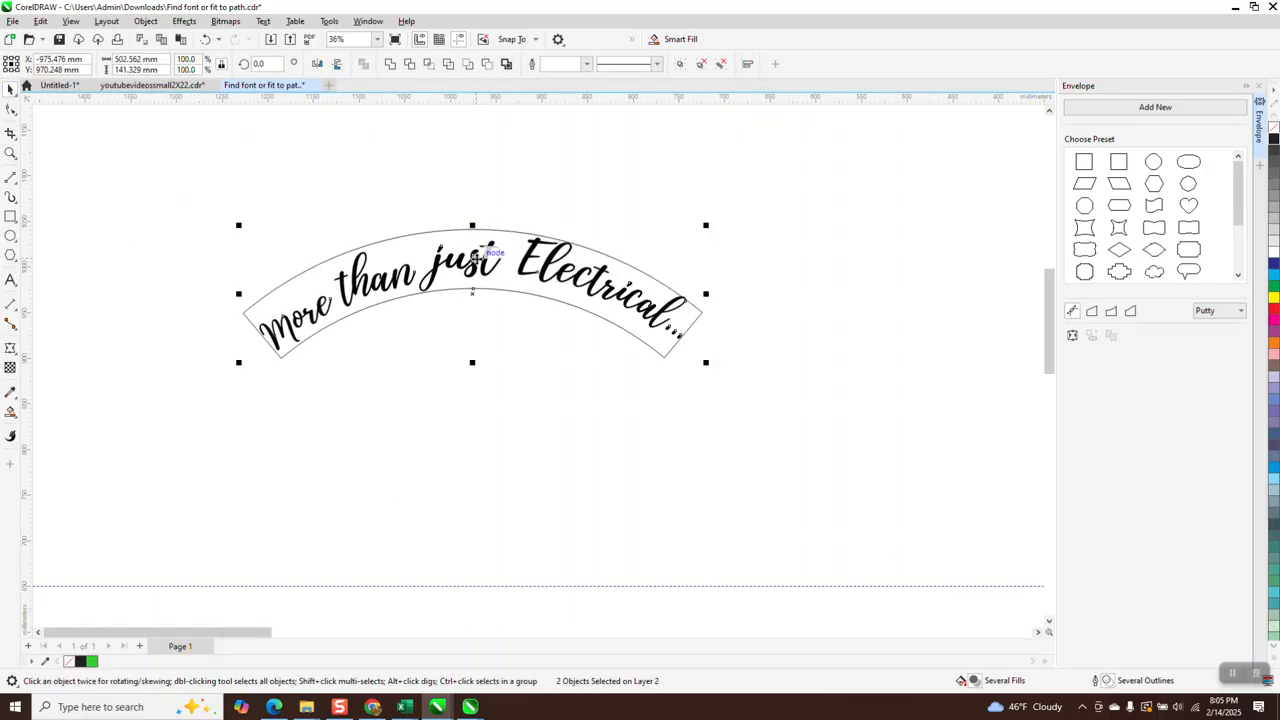
{"action": "left_click_drag", "start_coordinate": [710, 226], "coordinate": [710, 230]}
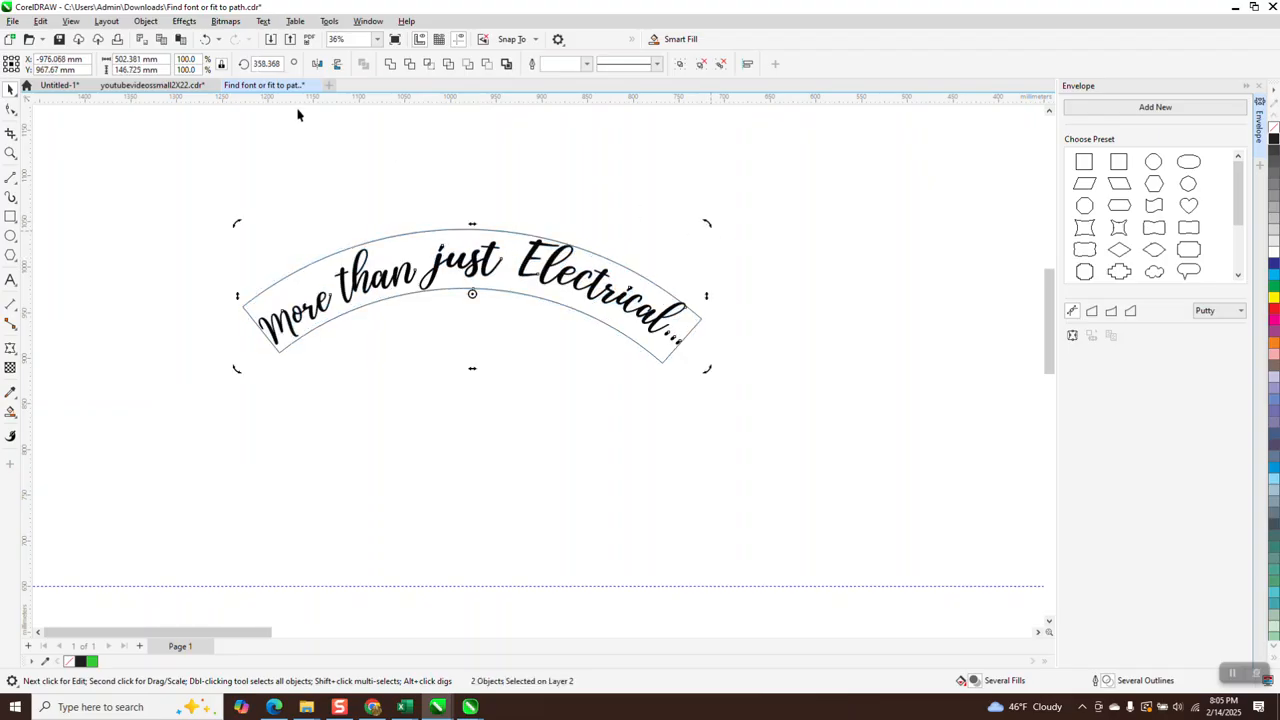
{"action": "left_click", "coordinate": [212, 39]}
{"action": "left_click", "coordinate": [528, 209]}
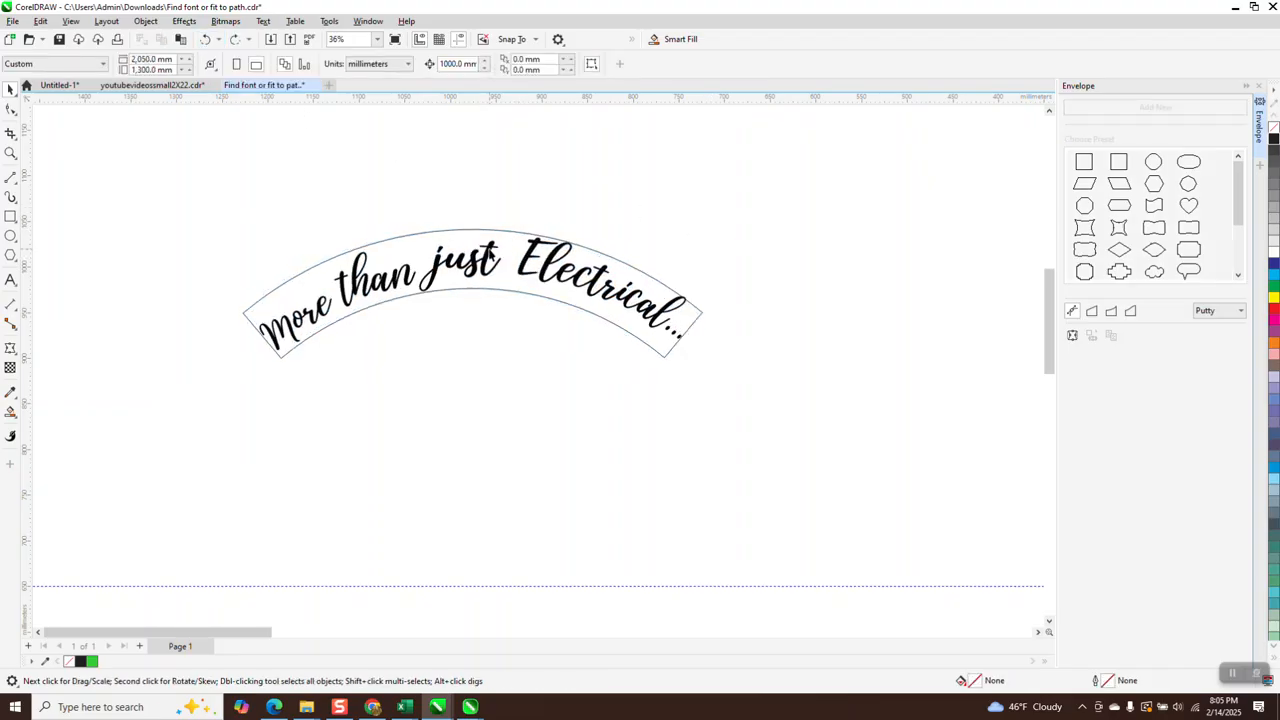
Move the arc outline around the curved lettering 1000 mm down and 1000 mm right, clear of the lettering.
{"action": "left_click", "coordinate": [490, 246]}
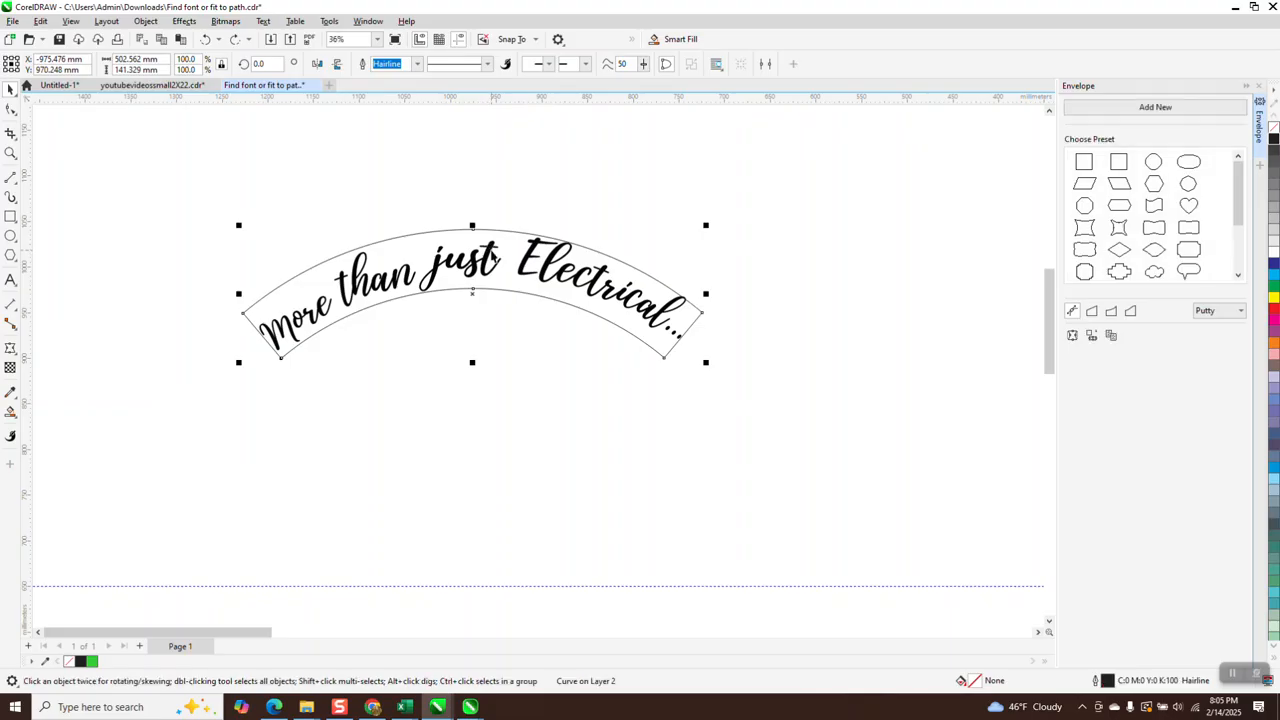
{"action": "key", "text": "Down"}
{"action": "scroll", "coordinate": [491, 252], "scroll_direction": "down", "scroll_amount": 3}
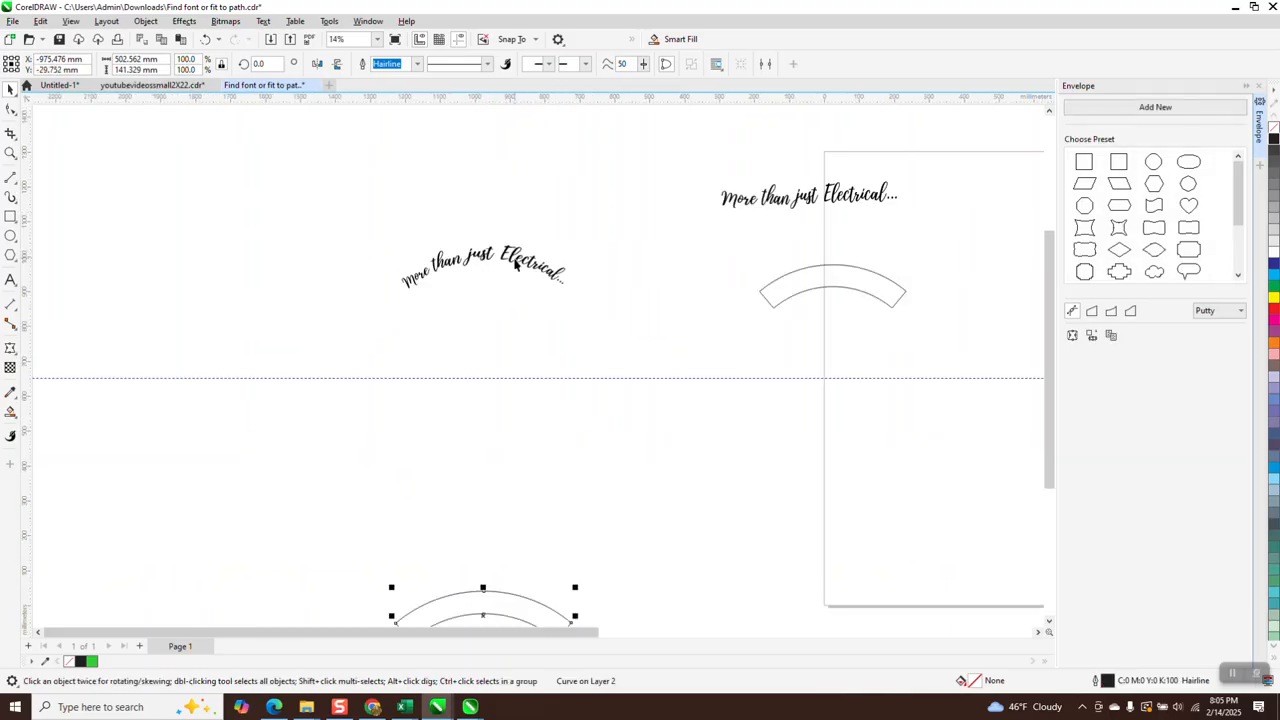
{"action": "scroll", "coordinate": [530, 337], "scroll_direction": "down", "scroll_amount": 2}
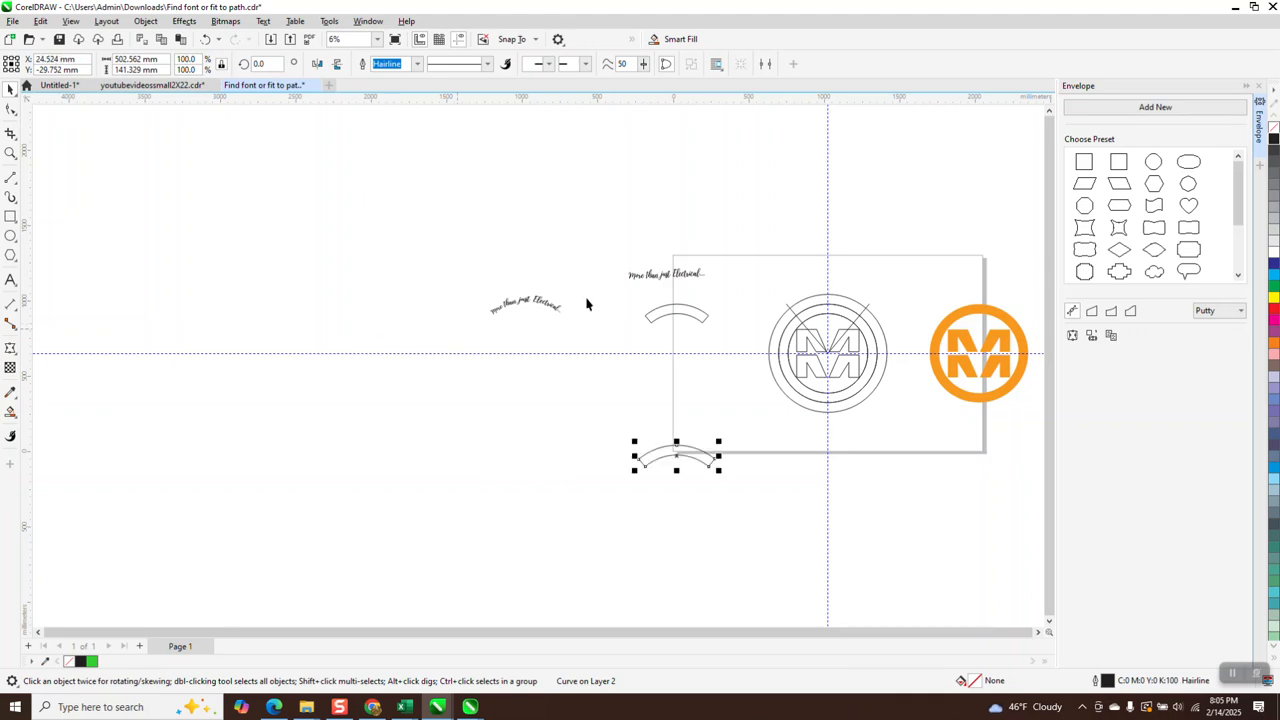
Move the curved lettering 2000 mm right, onto the upper part of the outlined logo between the angled lines.
{"action": "left_click", "coordinate": [531, 306]}
{"action": "key", "text": "Right"}
{"action": "key", "text": "Right"}
{"action": "key", "text": "Right"}
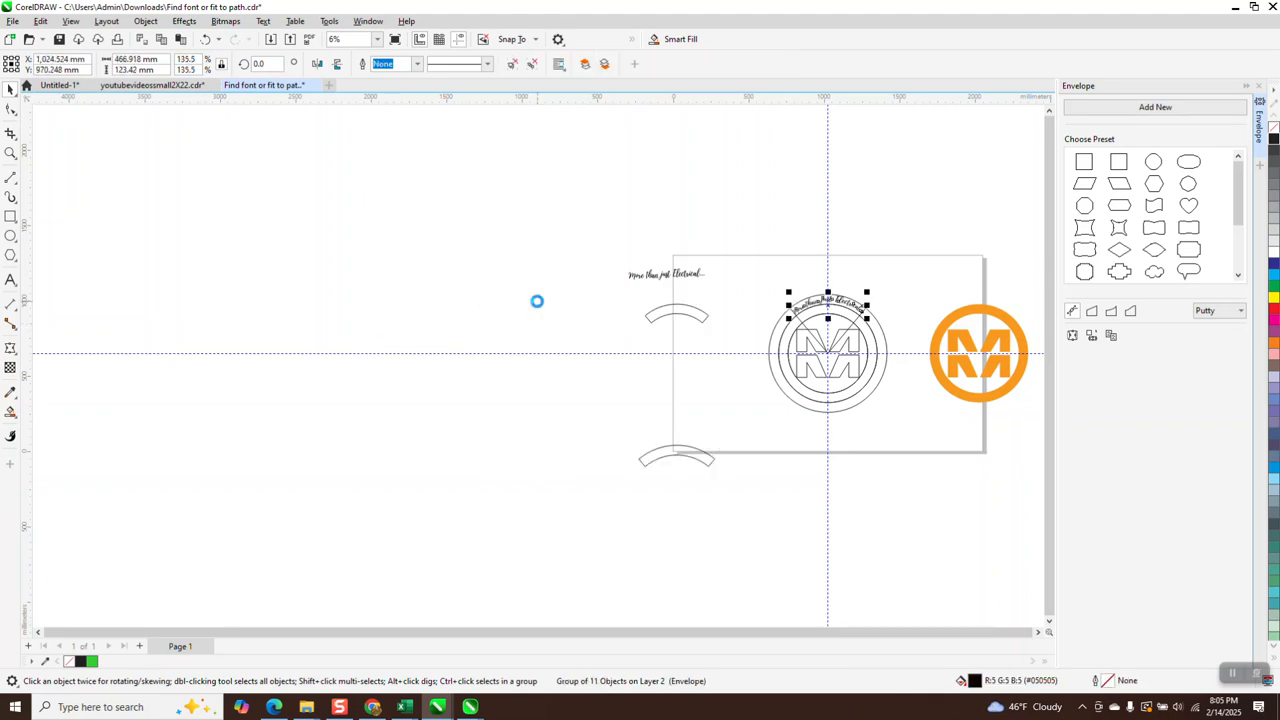
Rotate the curved lettering above the middle orange logo's ring slightly clockwise, to 358.33 degrees.
{"action": "left_click", "coordinate": [10, 152]}
{"action": "left_click_drag", "start_coordinate": [903, 297], "coordinate": [1028, 377]}
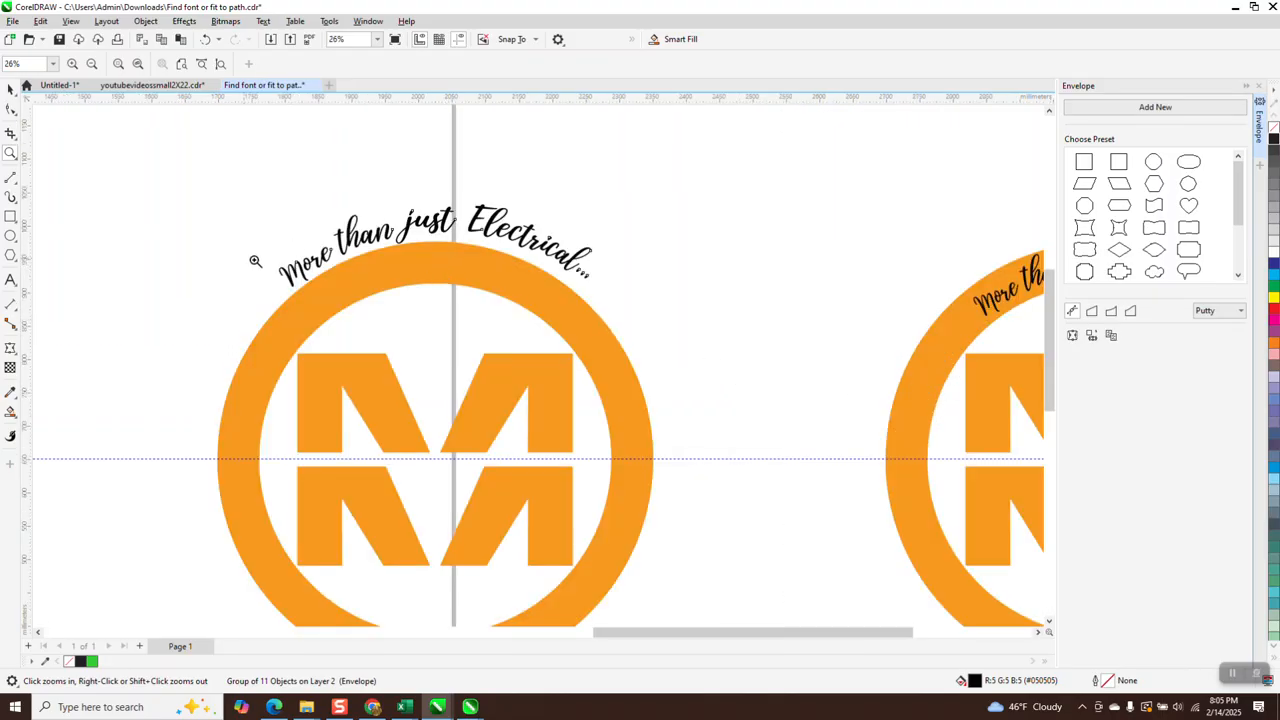
{"action": "left_click", "coordinate": [10, 89]}
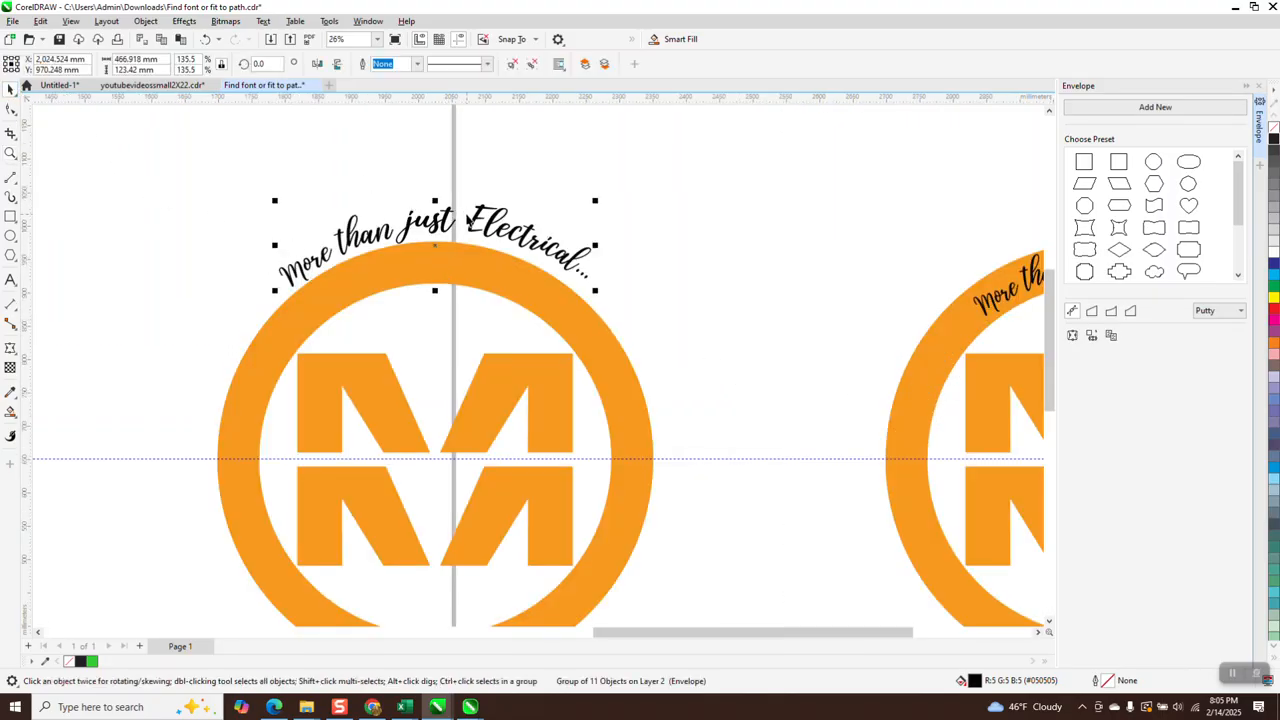
{"action": "left_click", "coordinate": [474, 218]}
{"action": "left_click_drag", "start_coordinate": [597, 197], "coordinate": [600, 201]}
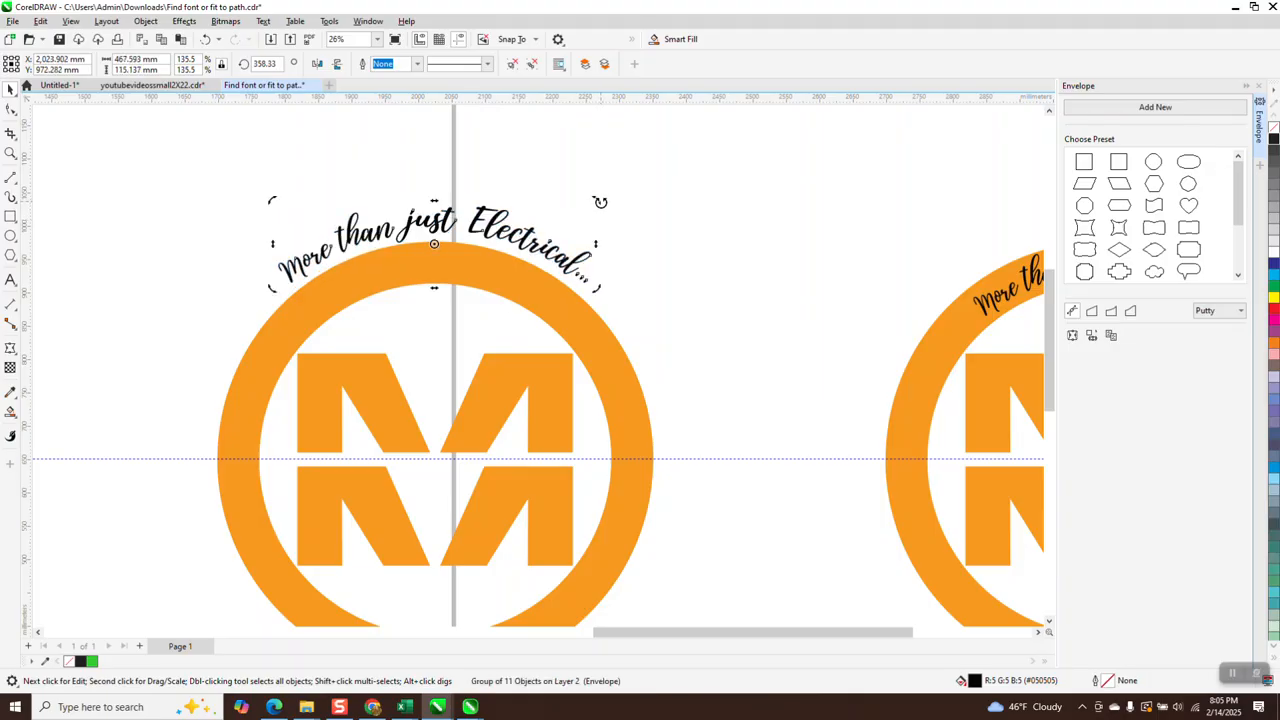
Move the straight "More than just Electrical..." lettering just above the smaller arc outline and shape it with an envelope created from that arc.
{"action": "scroll", "coordinate": [640, 232], "scroll_direction": "down", "scroll_amount": 5}
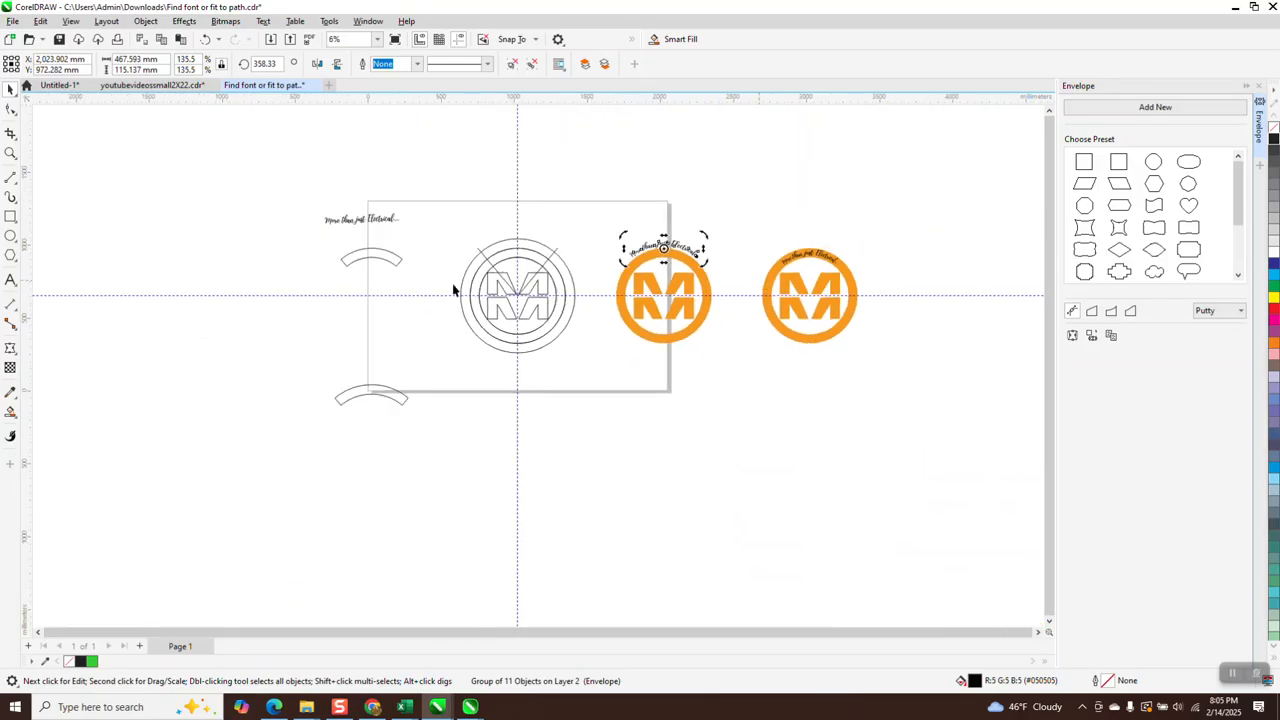
{"action": "left_click_drag", "start_coordinate": [386, 220], "coordinate": [396, 234]}
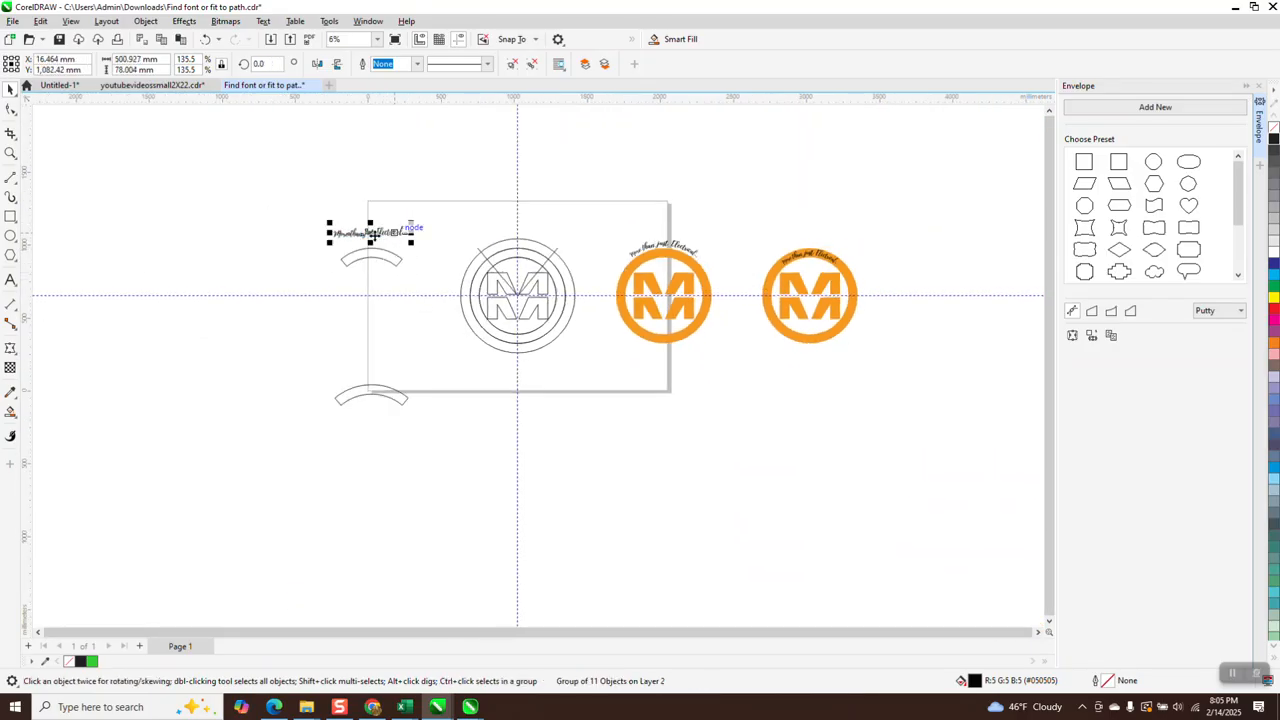
{"action": "left_click", "coordinate": [11, 151]}
{"action": "left_click_drag", "start_coordinate": [318, 209], "coordinate": [512, 315]}
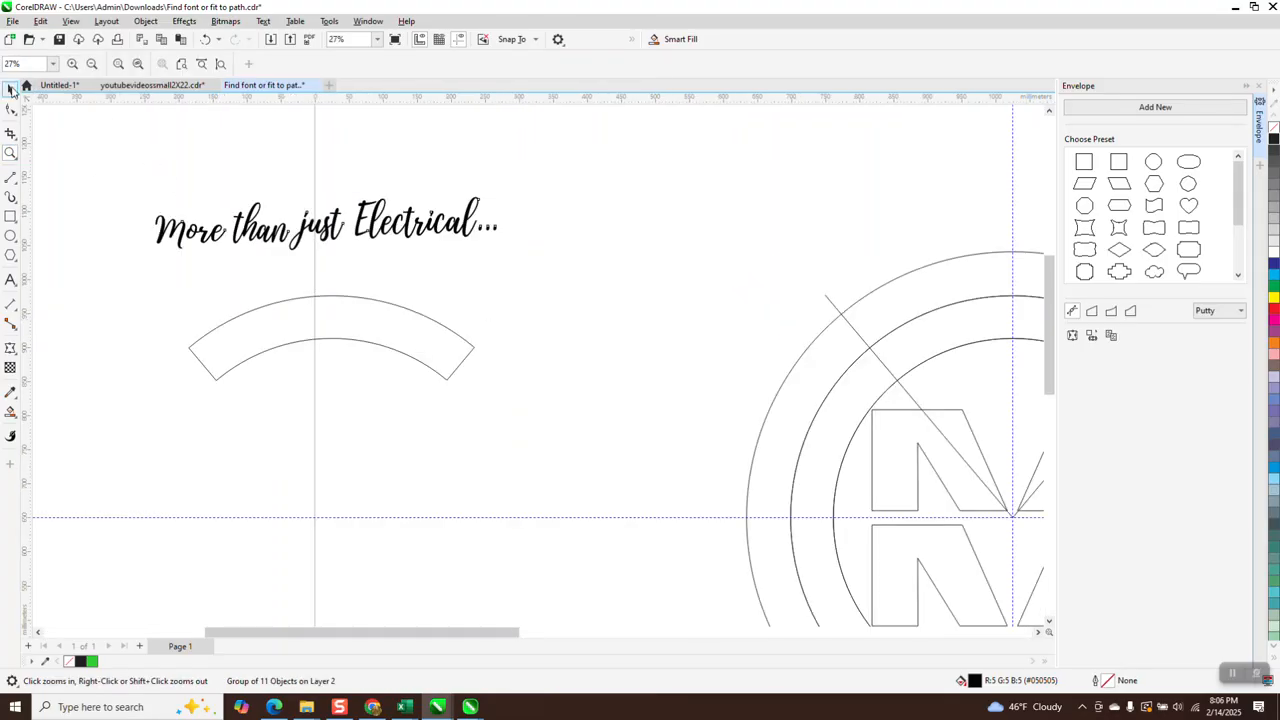
{"action": "left_click", "coordinate": [11, 88]}
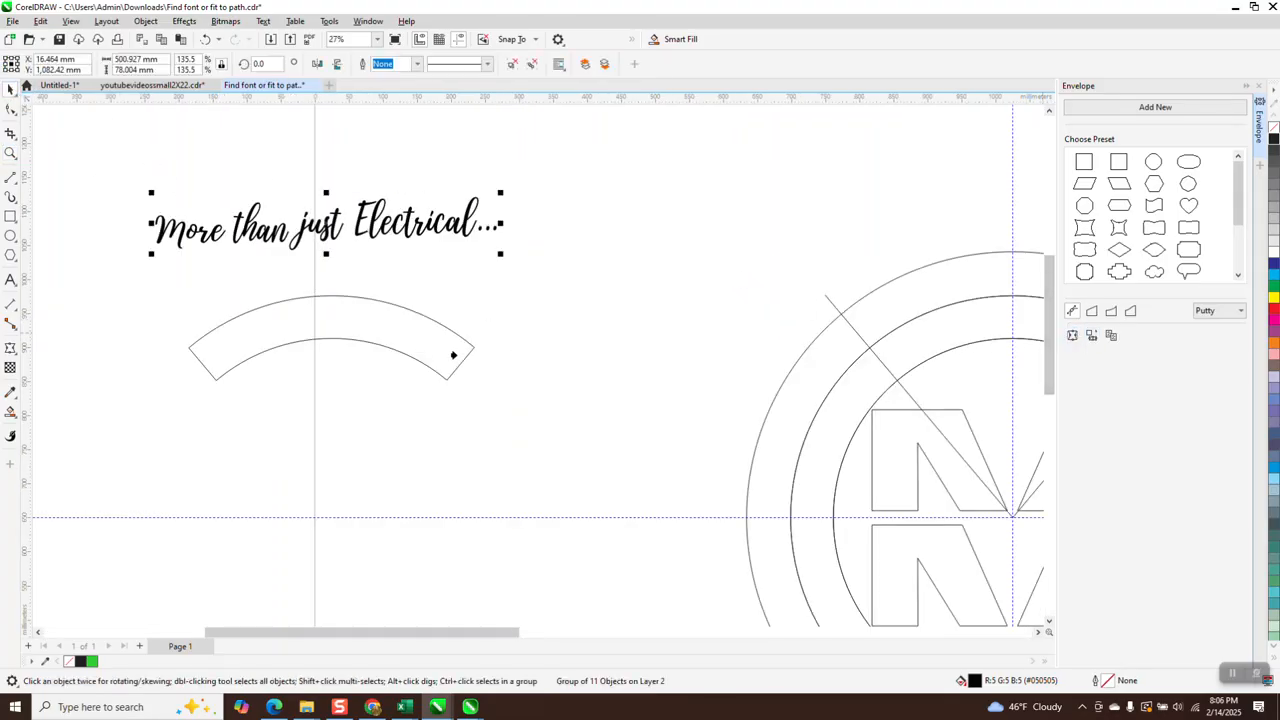
{"action": "left_click", "coordinate": [390, 334]}
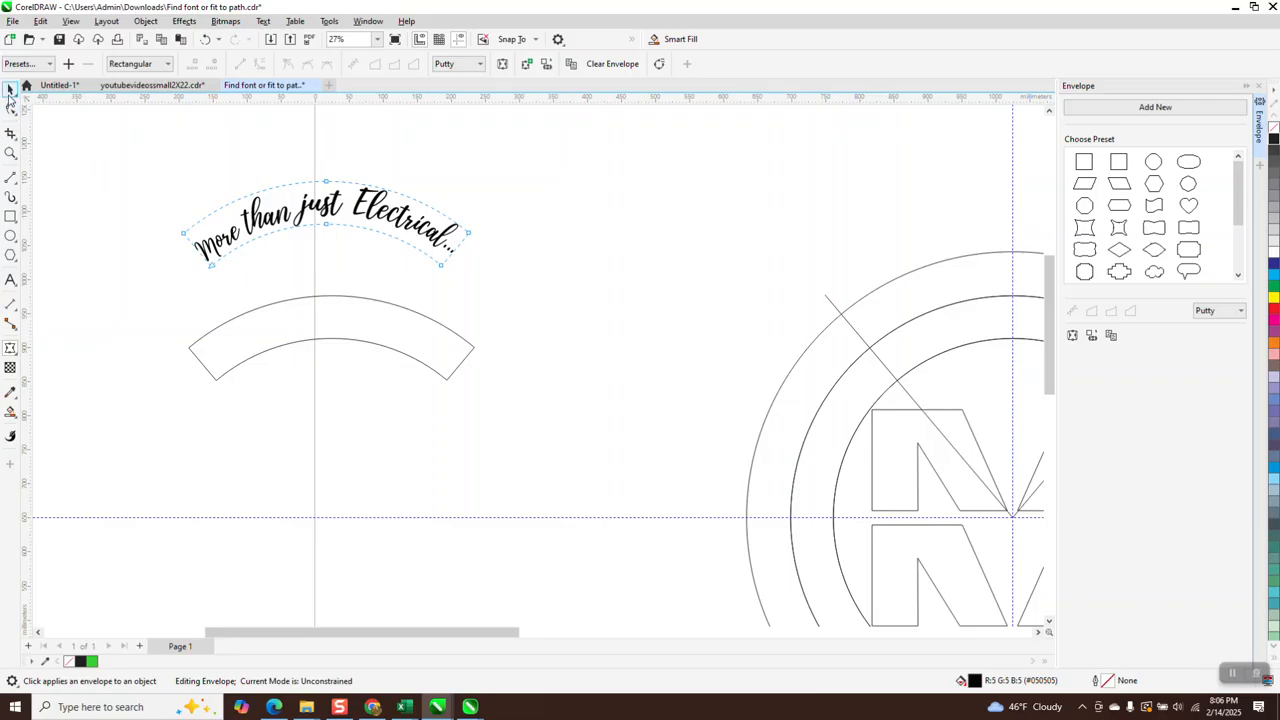
Align the newly curved lettering to the smaller arc outline, centred both horizontally and vertically.
{"action": "left_click", "coordinate": [371, 316], "text": "shift"}
{"action": "key", "text": "c"}
{"action": "key", "text": "e"}
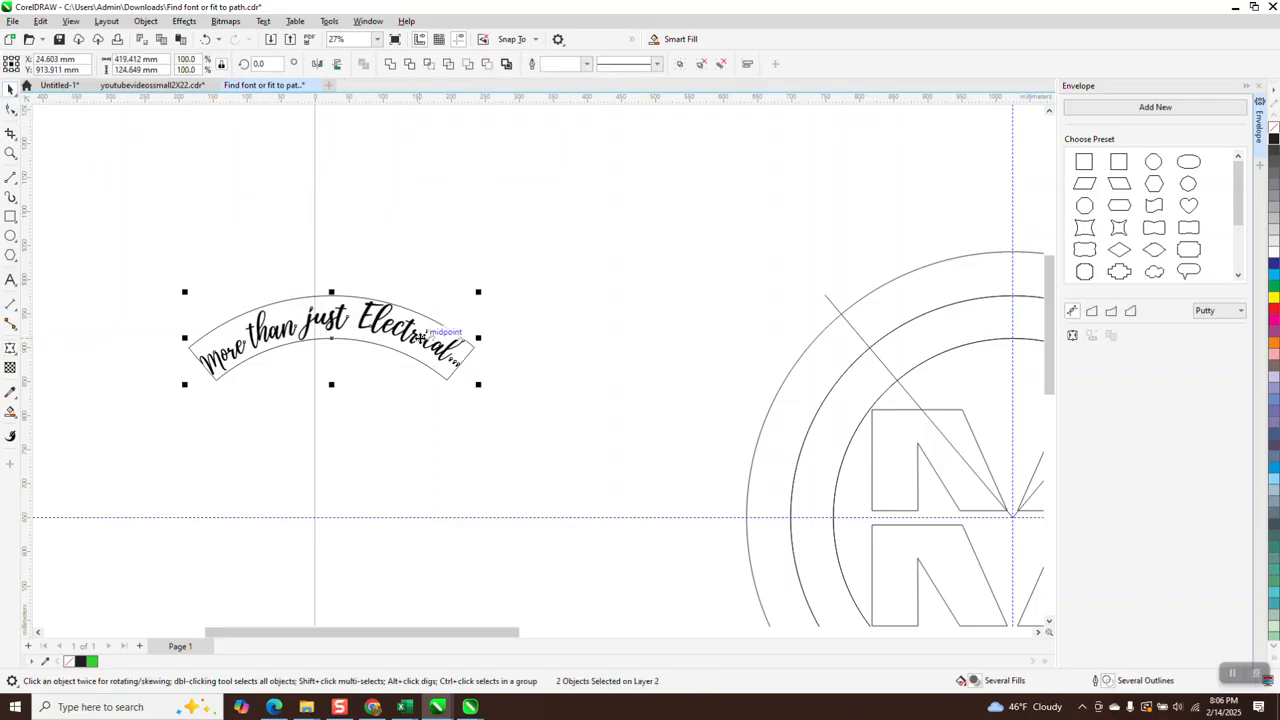
{"action": "left_click", "coordinate": [456, 317]}
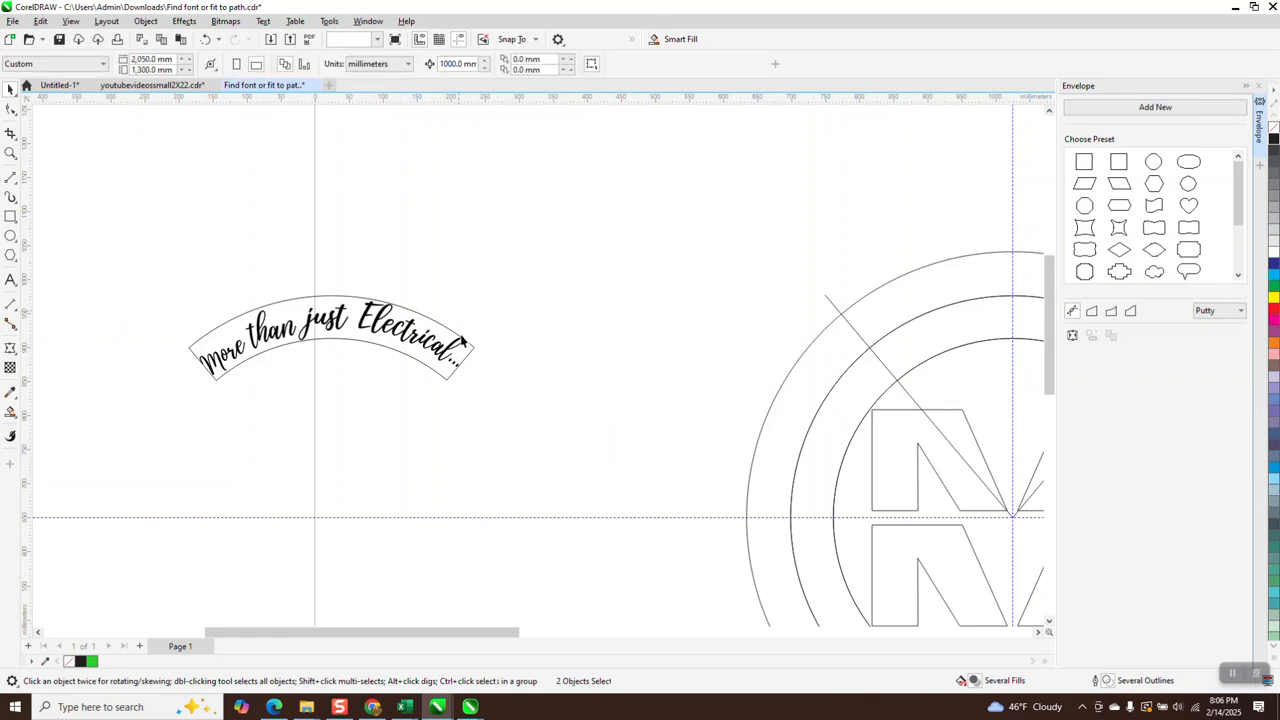
Move the smaller curved lettering 2000 mm right, onto the upper part of the middle orange logo's ring.
{"action": "left_click", "coordinate": [323, 316]}
{"action": "scroll", "coordinate": [323, 316], "scroll_direction": "down", "scroll_amount": 1}
{"action": "scroll", "coordinate": [320, 317], "scroll_direction": "down", "scroll_amount": 2}
{"action": "key", "text": "Right"}
{"action": "key", "text": "Right"}
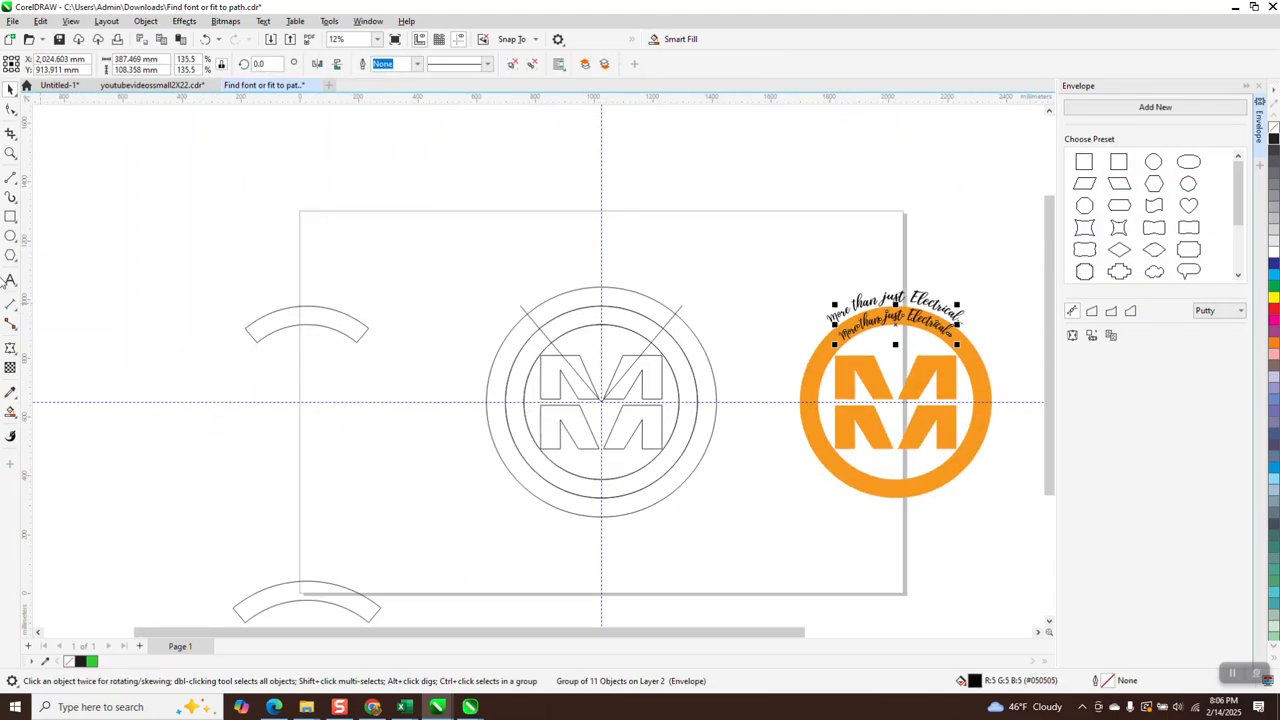
Rotate the smaller curved lettering inside the orange ring slightly clockwise, to 356.799 degrees.
{"action": "left_click", "coordinate": [11, 155]}
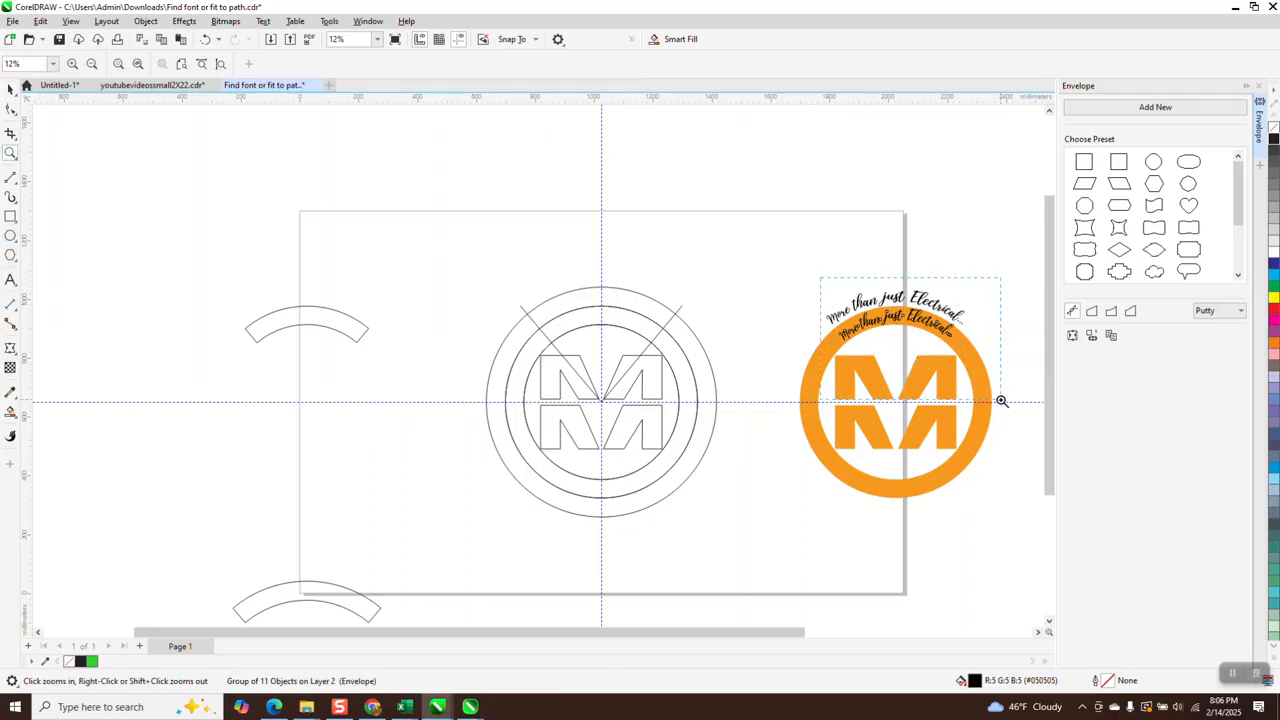
{"action": "left_click", "coordinate": [1001, 401]}
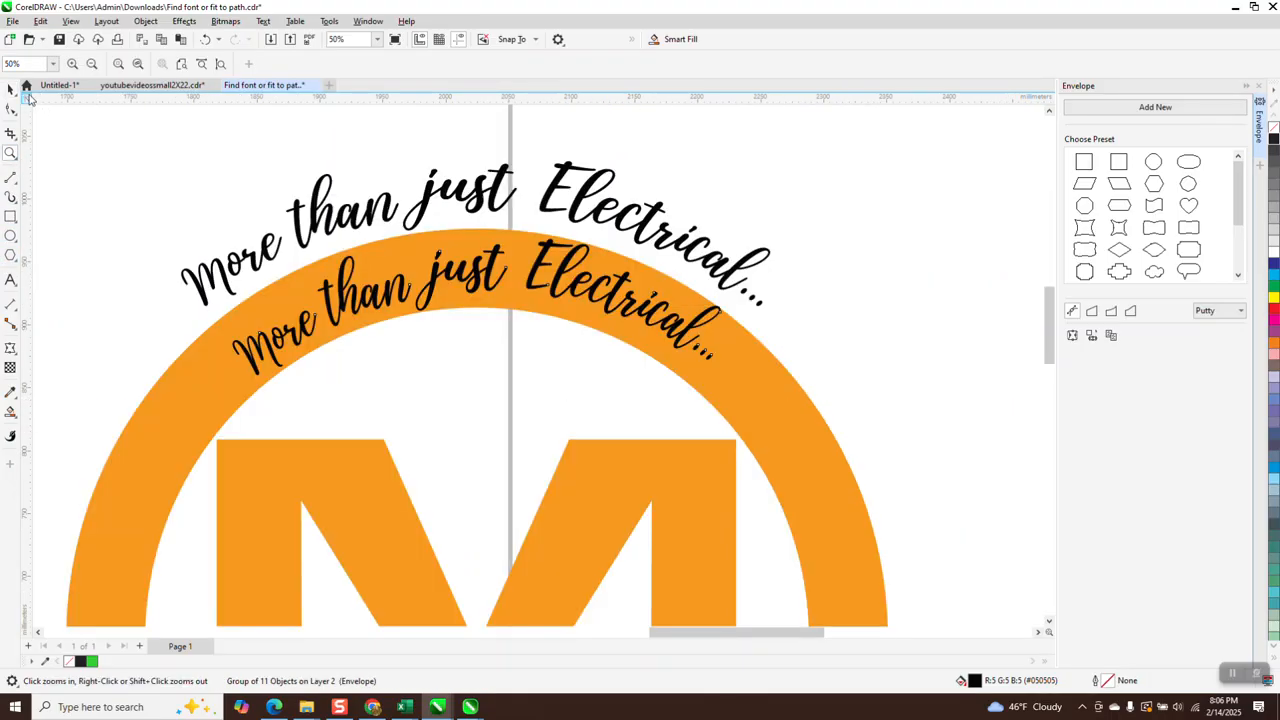
{"action": "left_click", "coordinate": [11, 89]}
{"action": "left_click", "coordinate": [460, 268]}
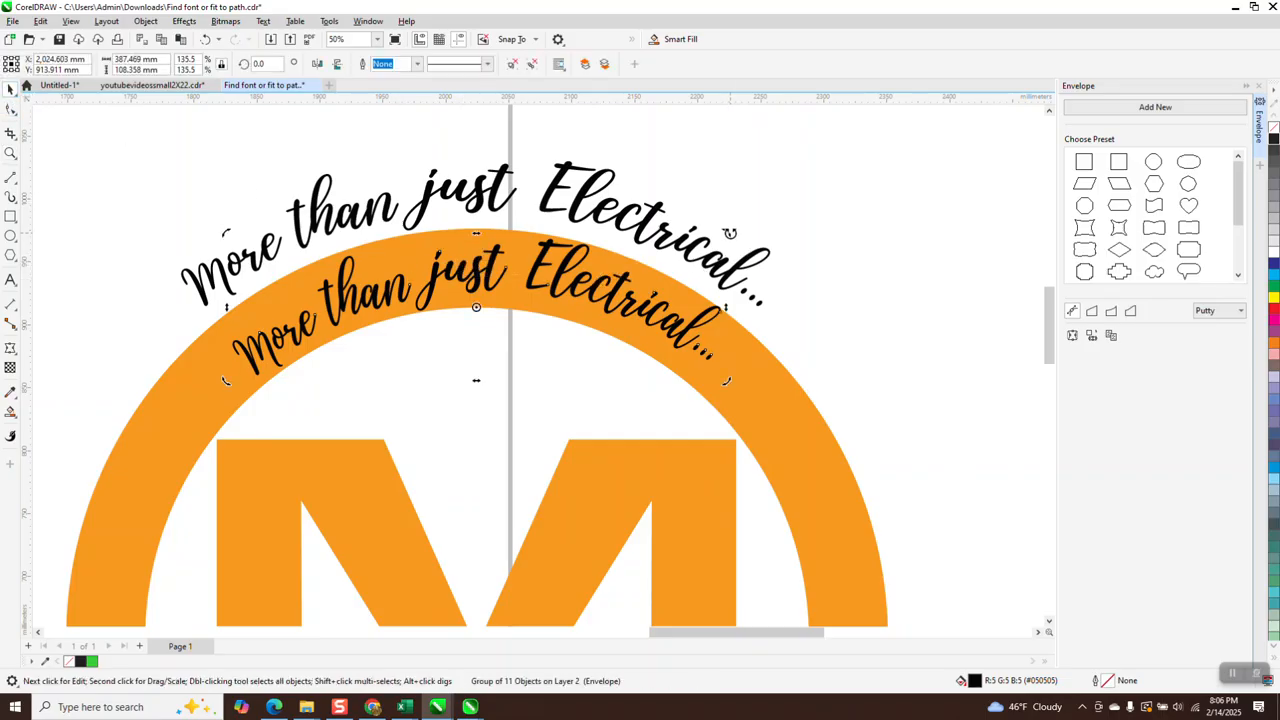
{"action": "left_click_drag", "start_coordinate": [729, 233], "coordinate": [745, 255]}
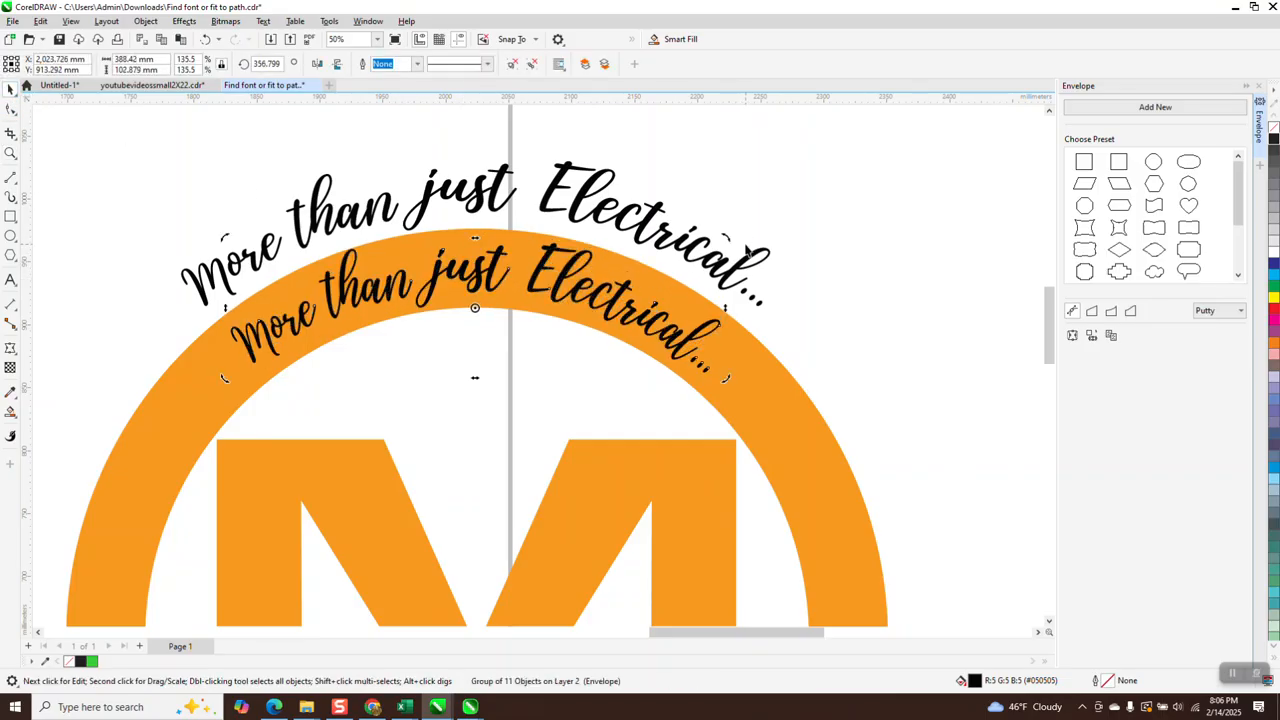
Examine the fit of both curved letterings, above and inside the middle logo's orange ring, in overview and up close.
{"action": "scroll", "coordinate": [757, 222], "scroll_direction": "down", "scroll_amount": 1}
{"action": "scroll", "coordinate": [760, 218], "scroll_direction": "down", "scroll_amount": 1}
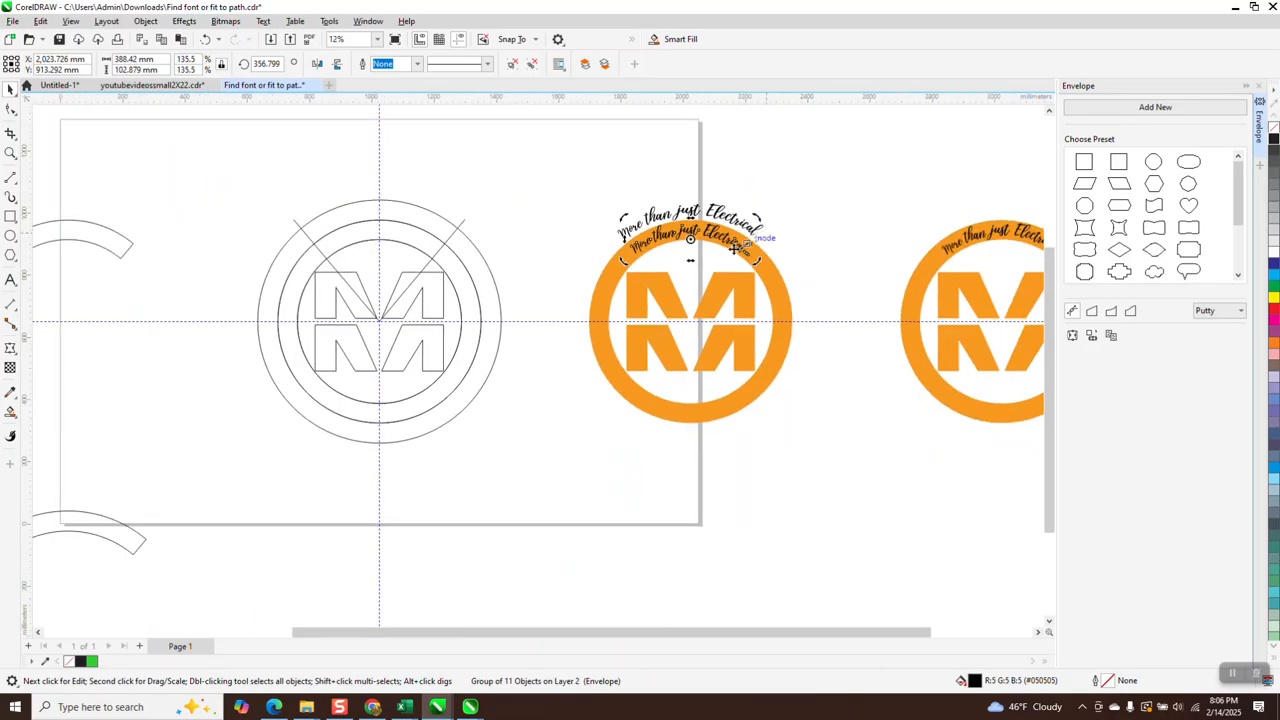
{"action": "scroll", "coordinate": [549, 288], "scroll_direction": "down", "scroll_amount": 1}
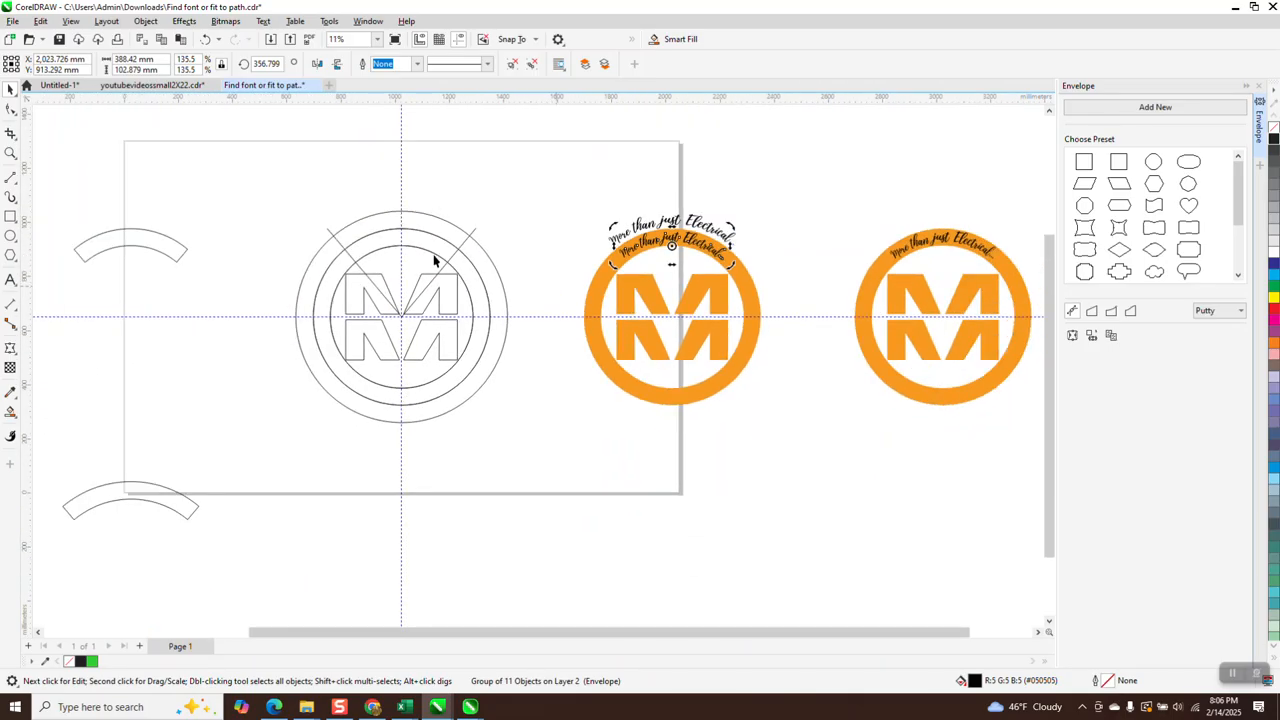
{"action": "left_click", "coordinate": [8, 153]}
{"action": "left_click_drag", "start_coordinate": [571, 208], "coordinate": [816, 424]}
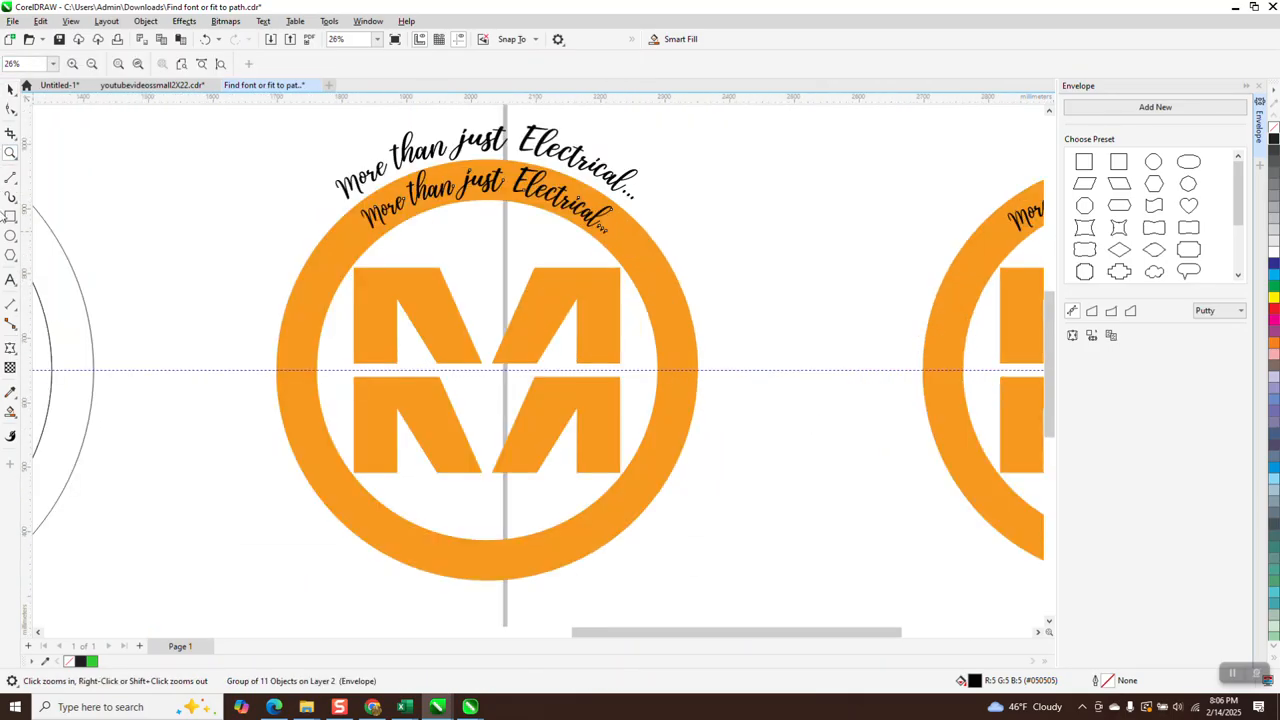
{"action": "left_click", "coordinate": [10, 88]}
{"action": "left_click", "coordinate": [740, 403]}
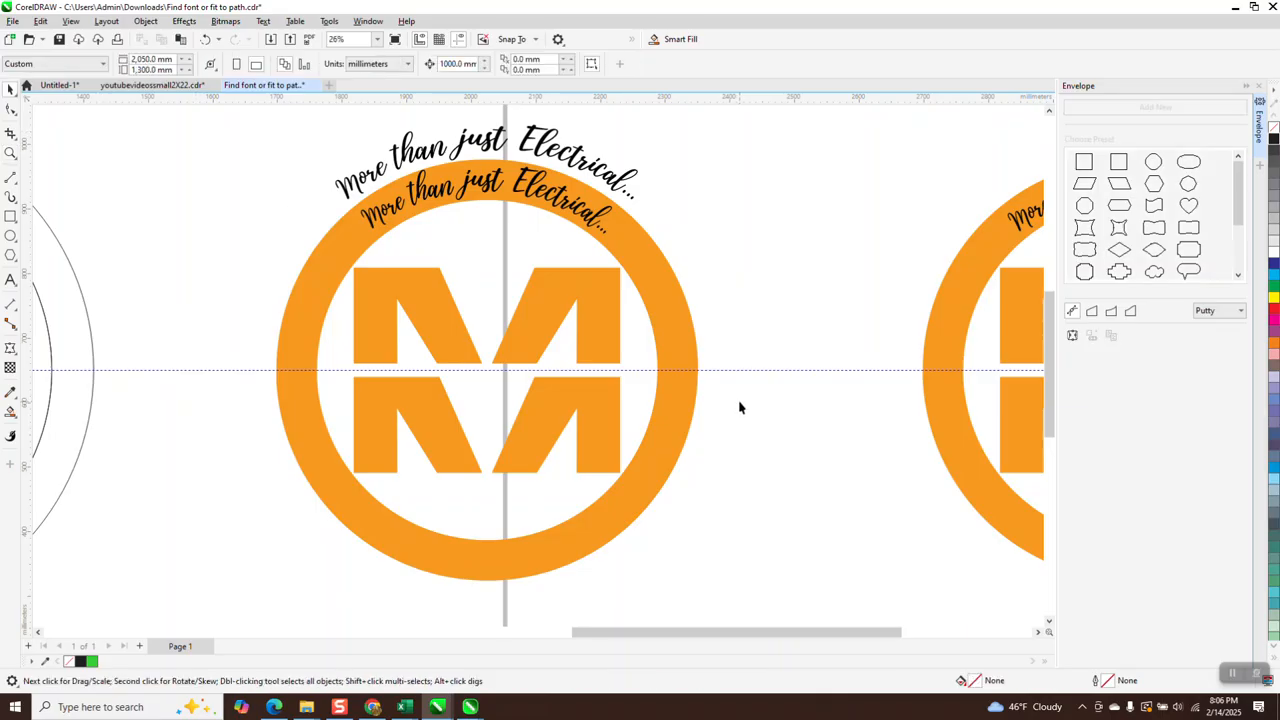
{"action": "scroll", "coordinate": [700, 390], "scroll_direction": "down", "scroll_amount": 1}
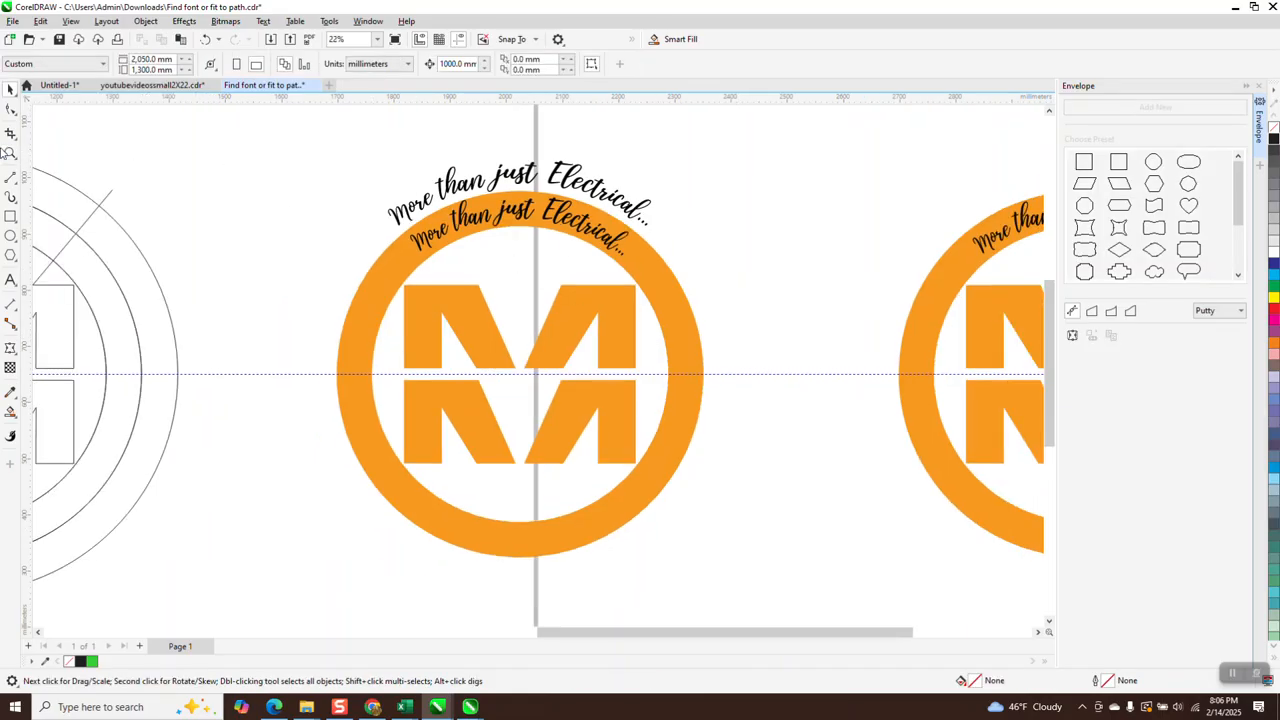
{"action": "left_click_drag", "start_coordinate": [307, 156], "coordinate": [780, 322]}
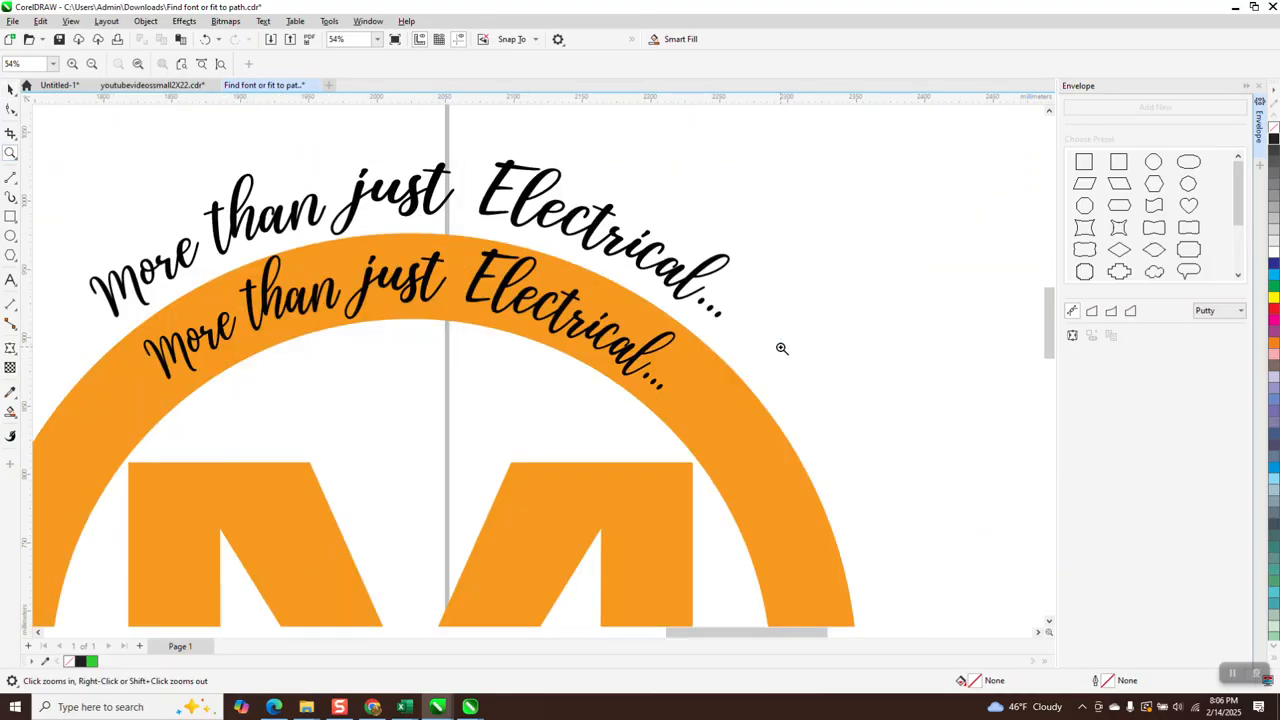